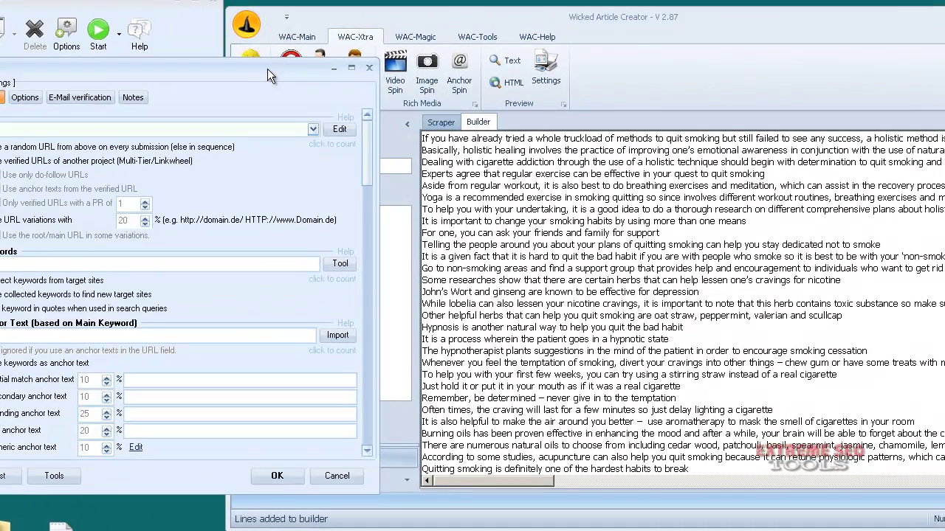
- Switch to Wicked Article Creator and arrange its window beside the GSA Search Engine Ranker project dialog
drag(433, 52, 416, 52)
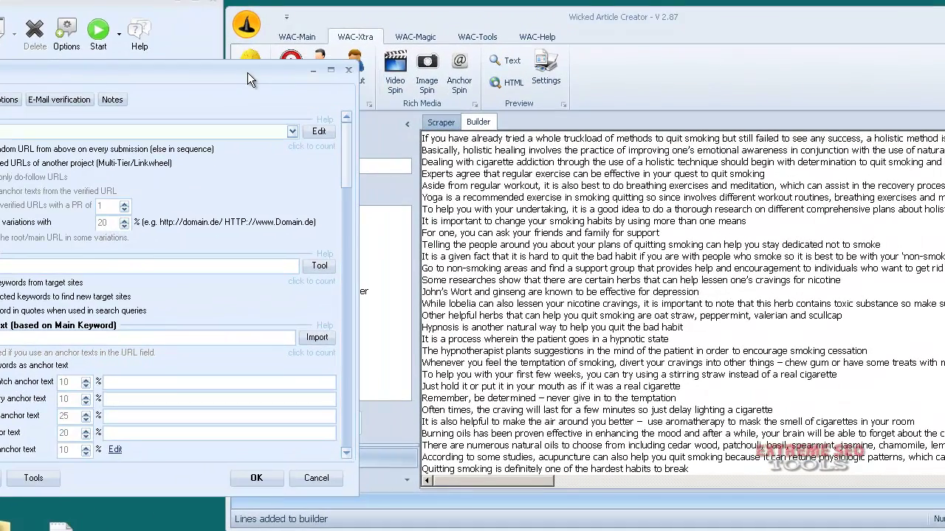
drag(249, 71, 253, 75)
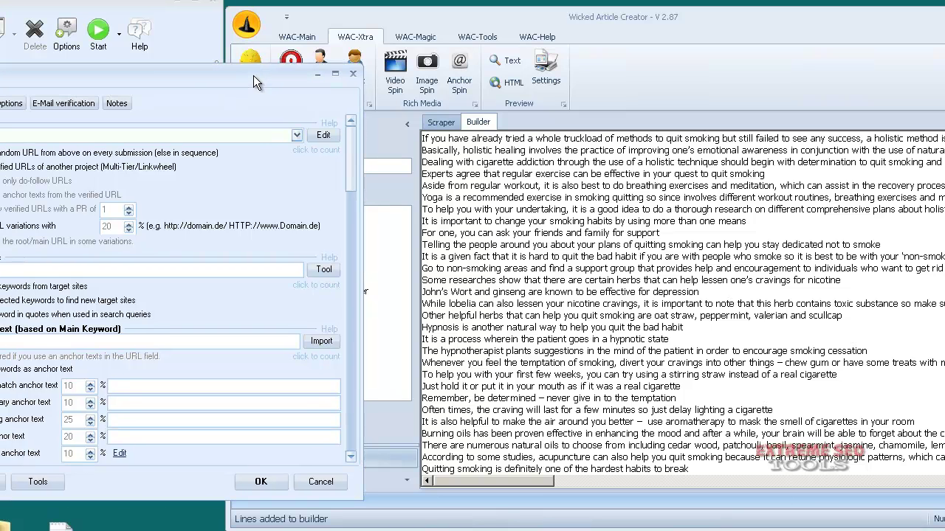
click(547, 21)
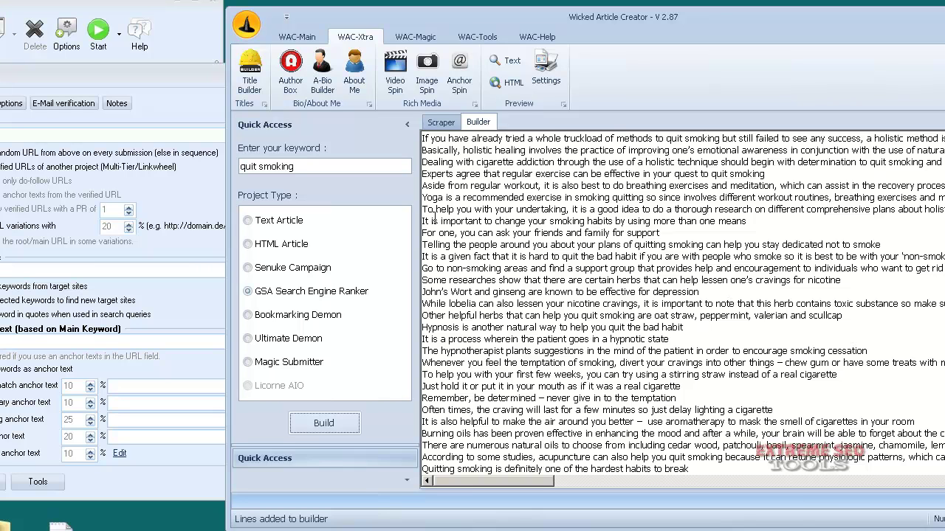
drag(354, 7, 363, 0)
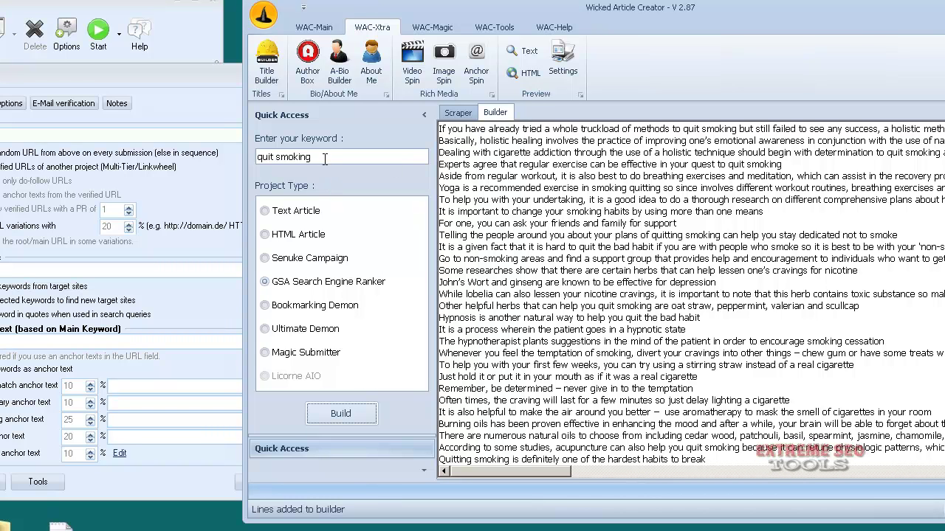
drag(324, 160, 245, 156)
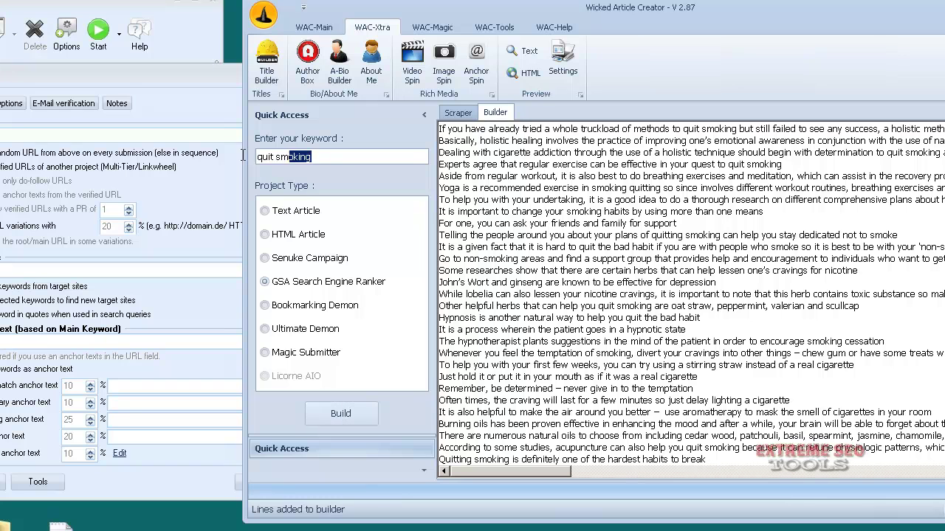
click(334, 156)
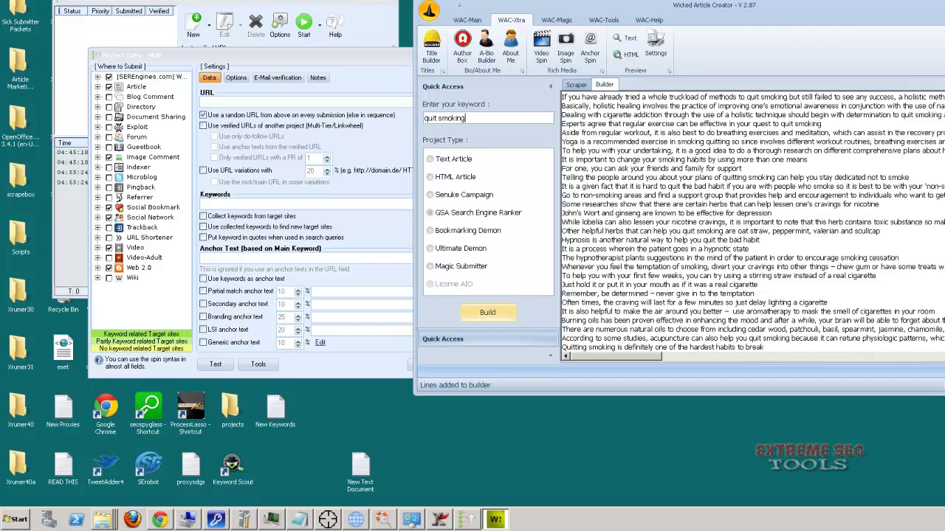
- Review the GSA SER options in Wicked Article Creator's settings, including spinning and %LINK% tag insertion, and close them without saving
click(656, 45)
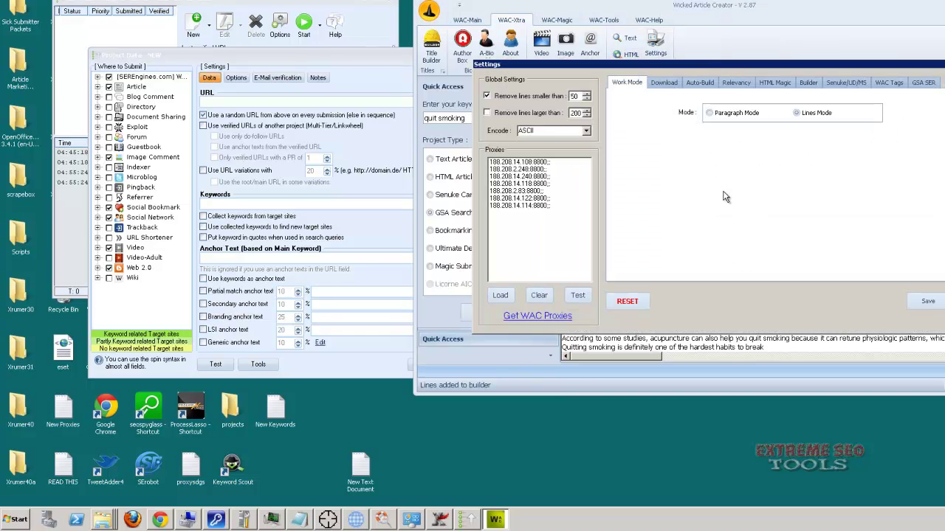
drag(644, 70, 721, 96)
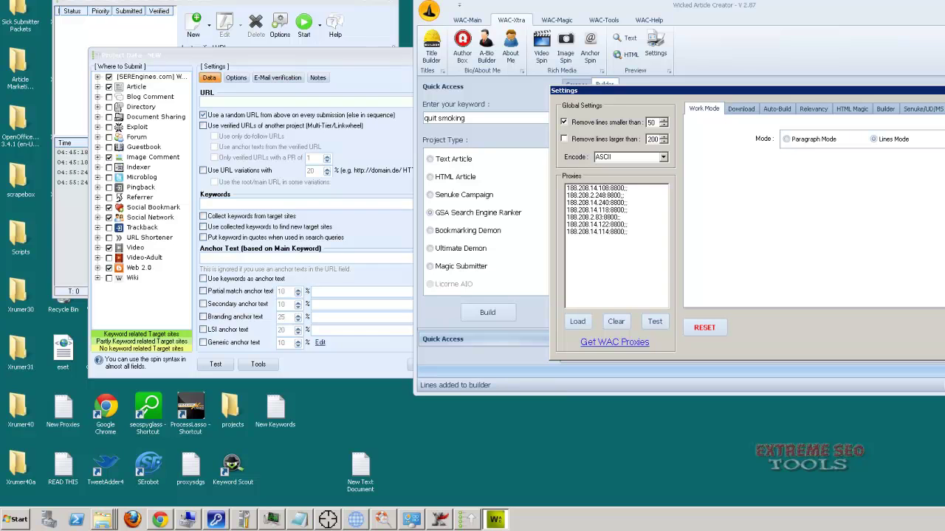
click(944, 109)
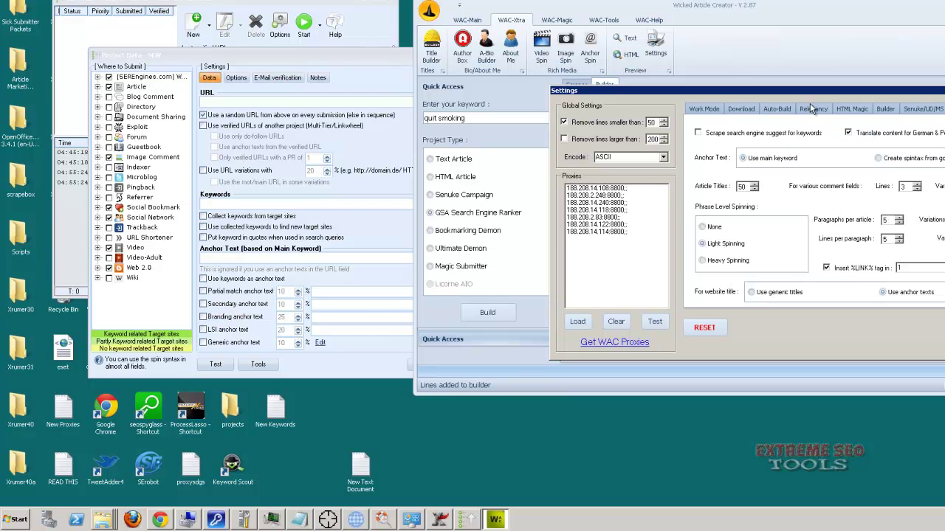
drag(800, 92, 784, 85)
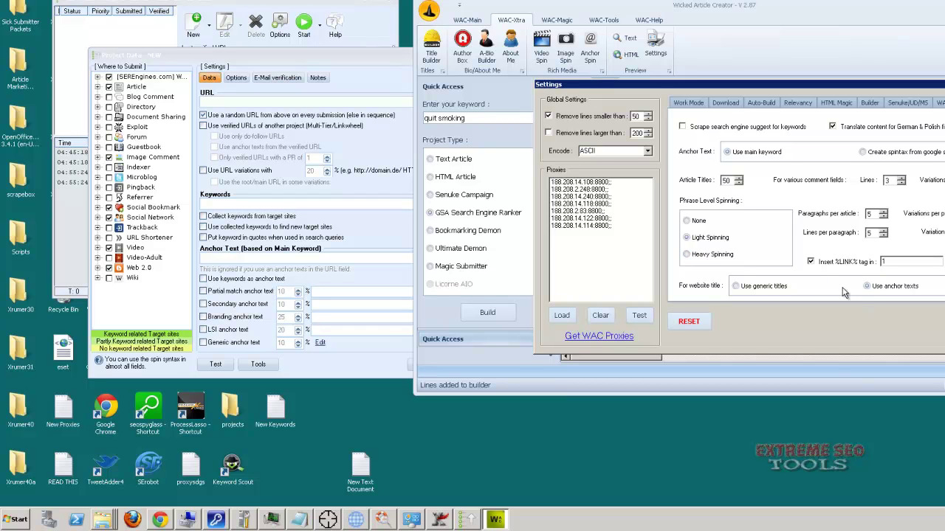
click(810, 263)
key(Escape)
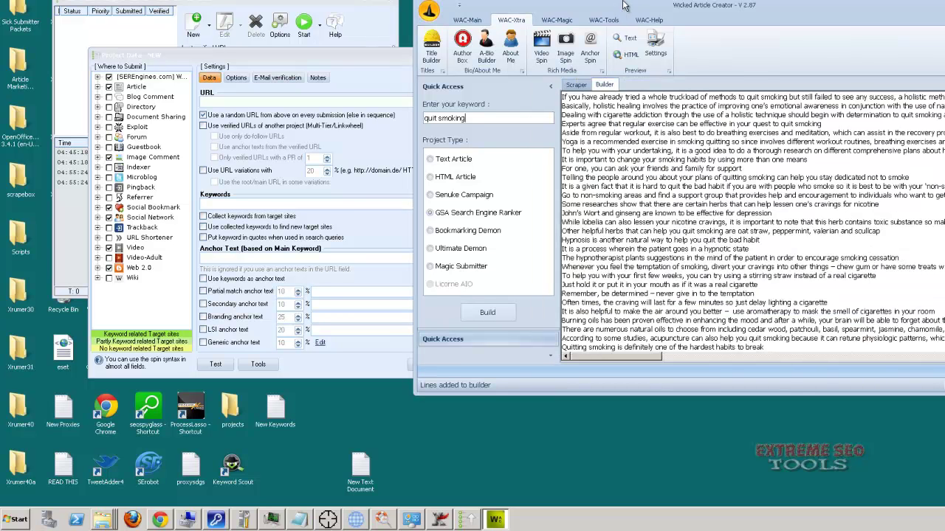
- Start building the GSA Search Engine Ranker project for the keyword "quit smoking"
drag(622, 12, 640, 0)
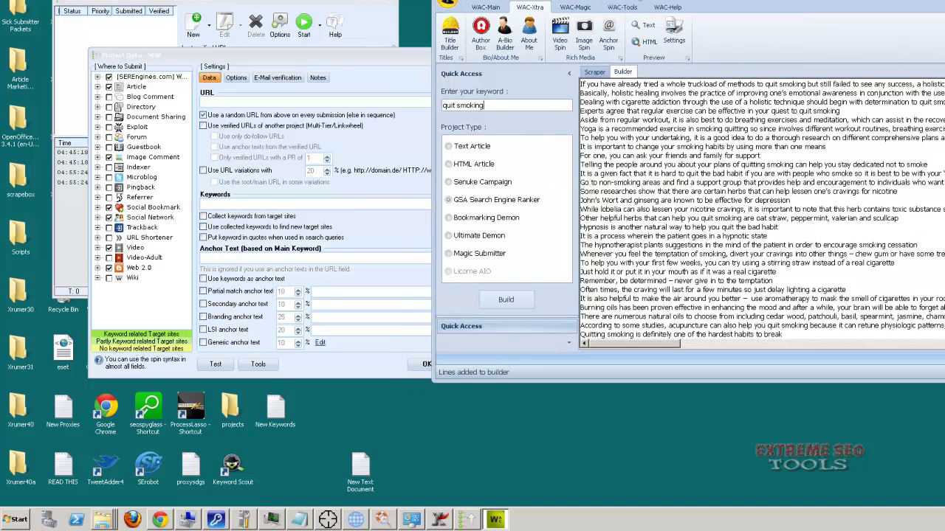
click(505, 299)
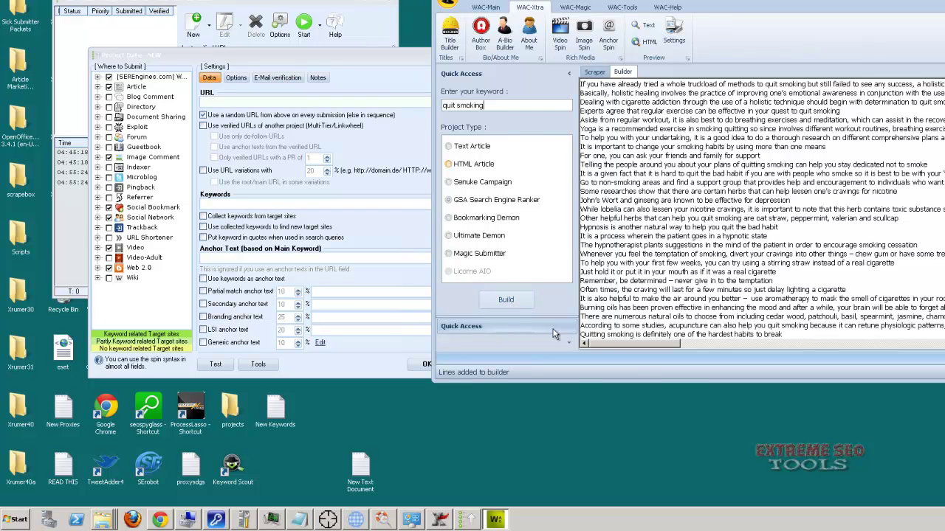
click(506, 300)
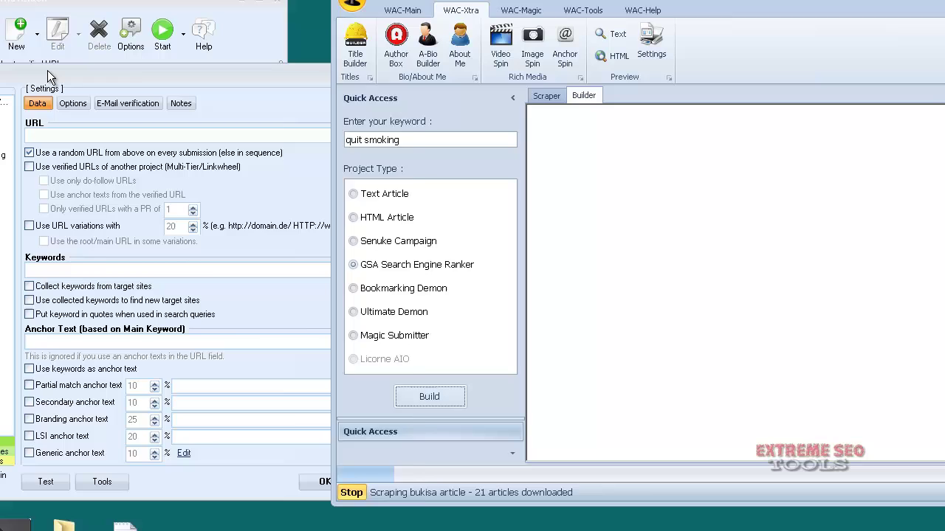
click(211, 55)
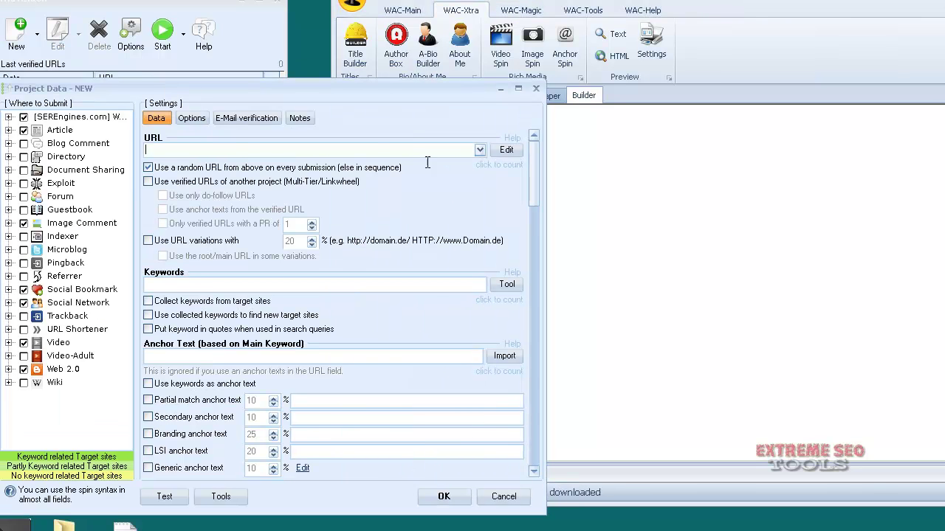
click(510, 151)
click(561, 160)
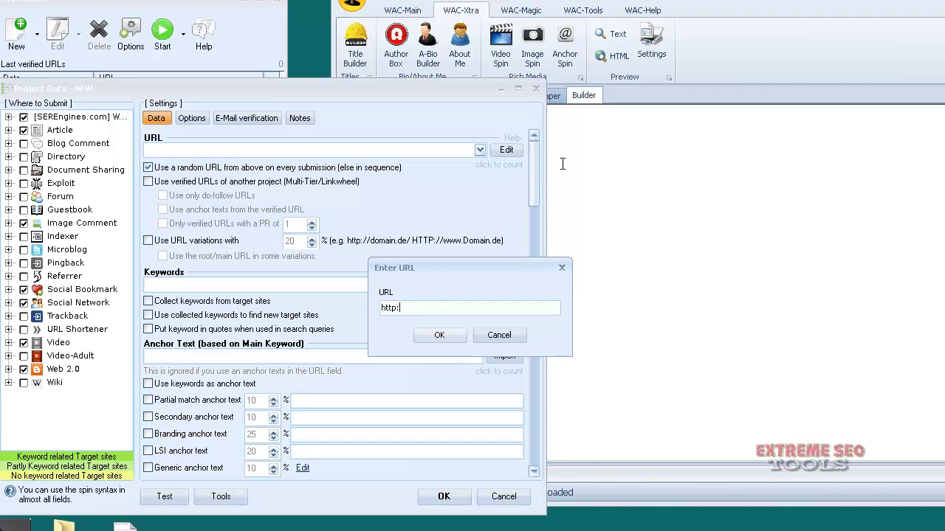
text(http://startvaping.com)
key(Return)
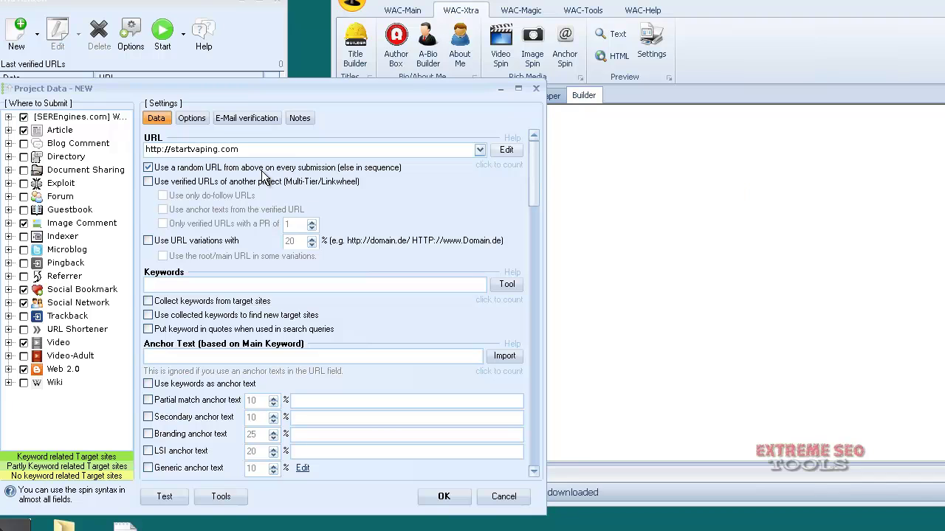
- Enable URL variations for the project's URL
mouse_move(264, 179)
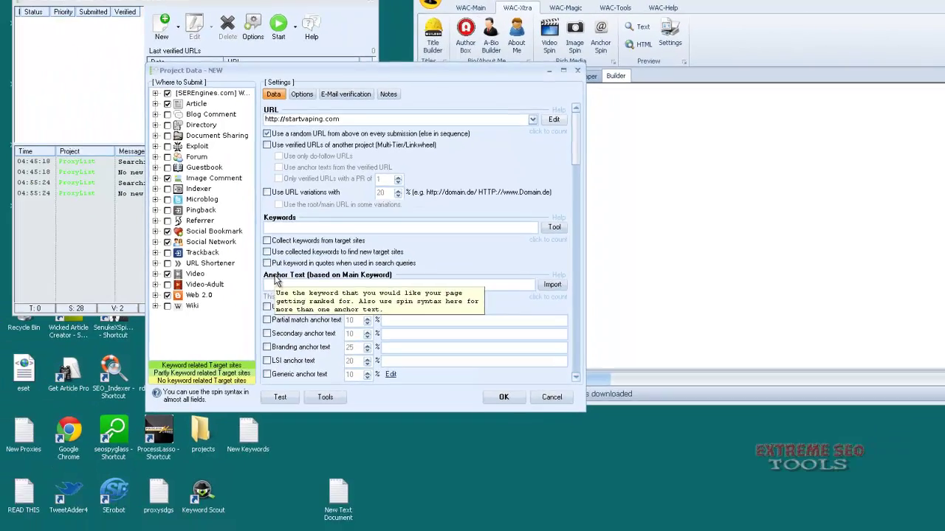
scroll(231, 389, down, 5)
scroll(357, 294, up, 5)
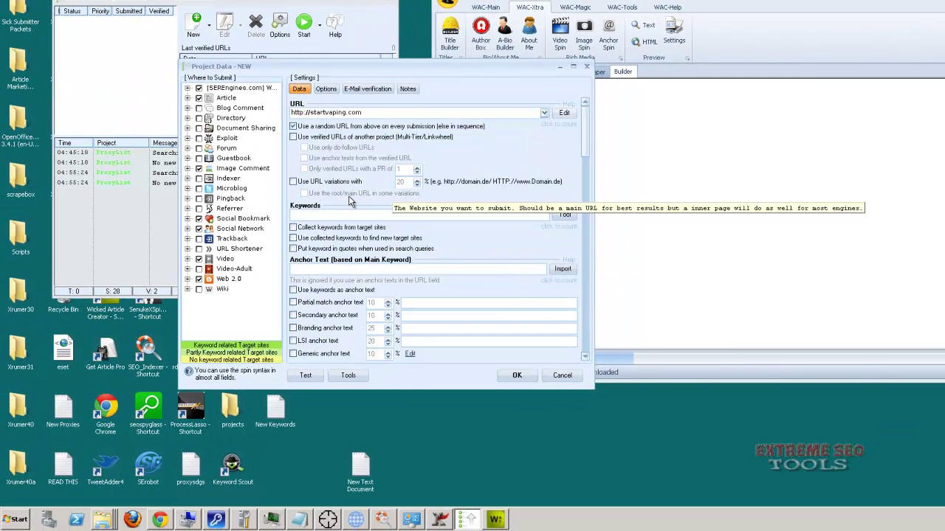
click(293, 182)
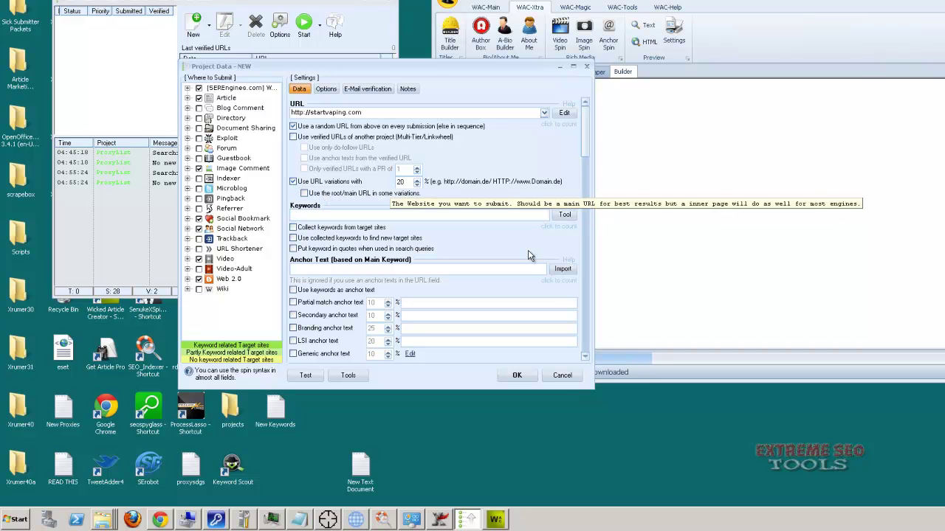
- Enable using keywords as anchor text and turn on anchor text variations
click(587, 358)
click(587, 358)
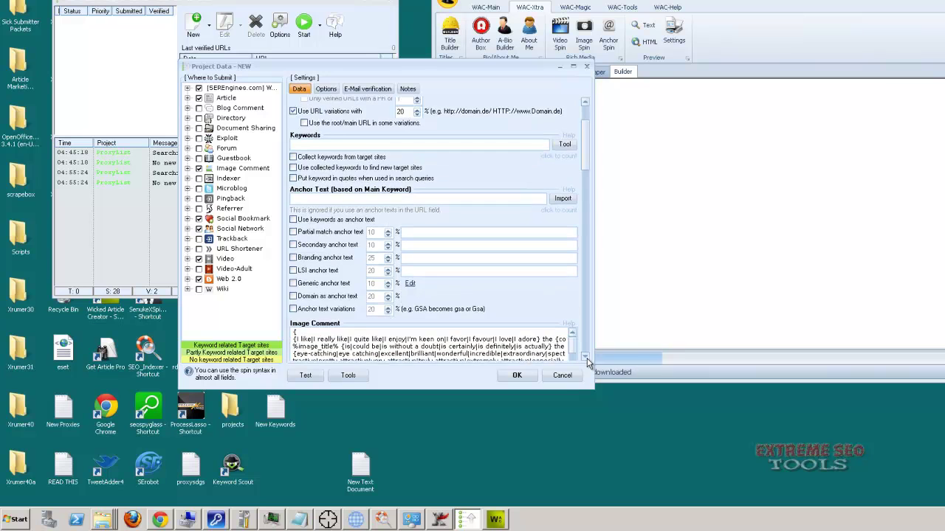
click(586, 358)
scroll(587, 137, up, 2)
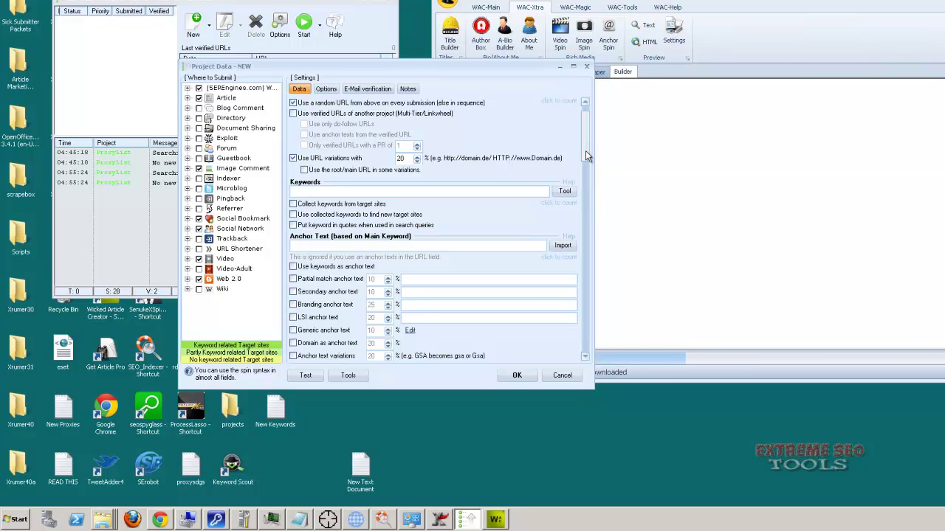
scroll(586, 151, down, 1)
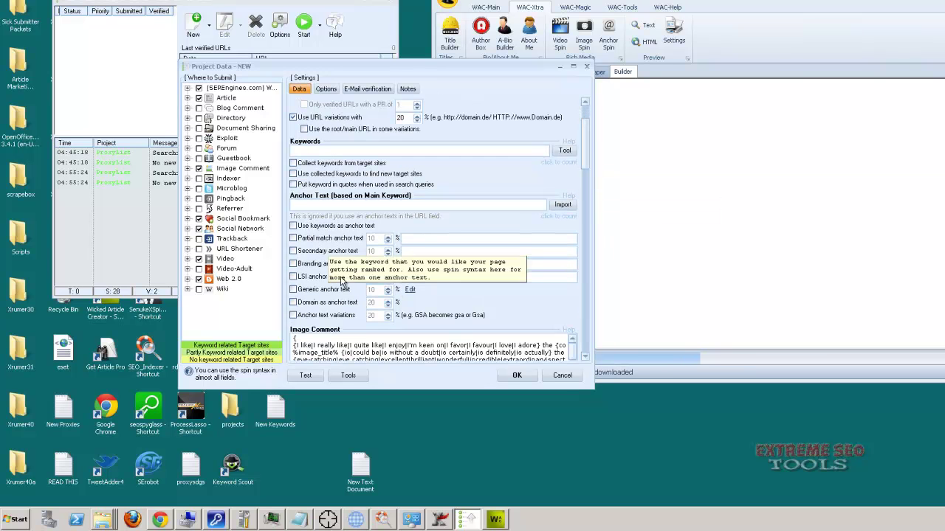
click(293, 226)
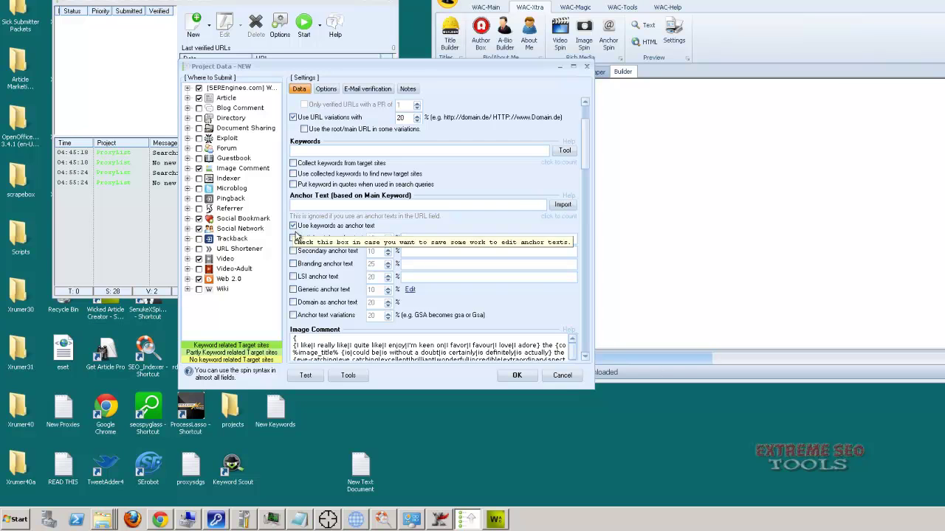
click(293, 316)
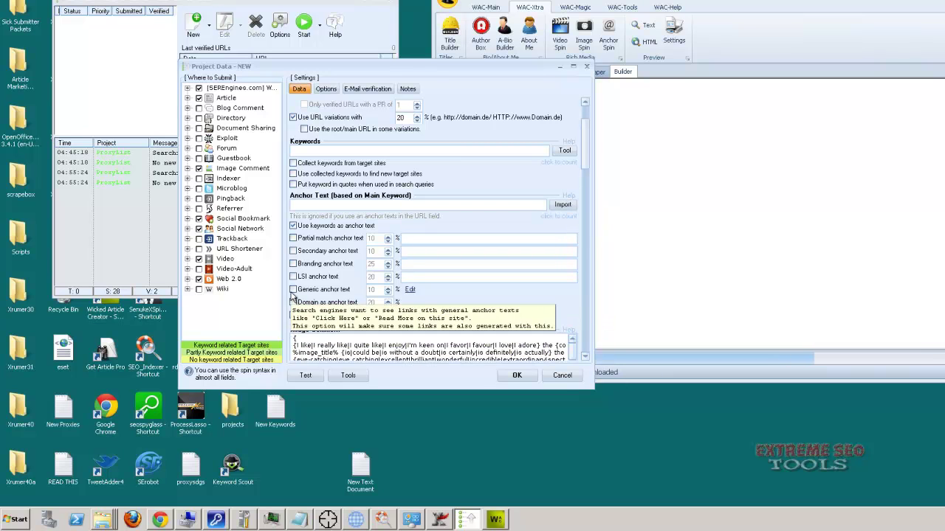
- Open the generic anchor text list, look through its phrases, and close the file
click(410, 289)
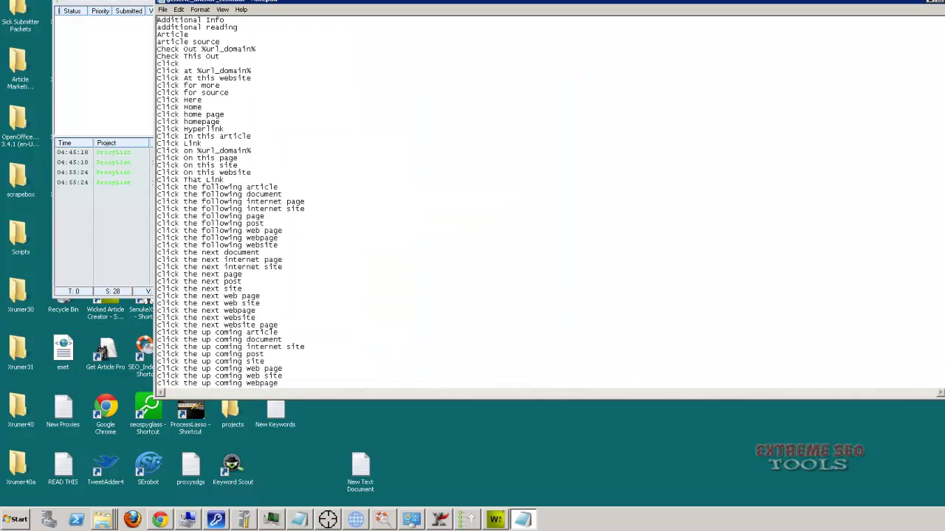
scroll(472, 203, down, 20)
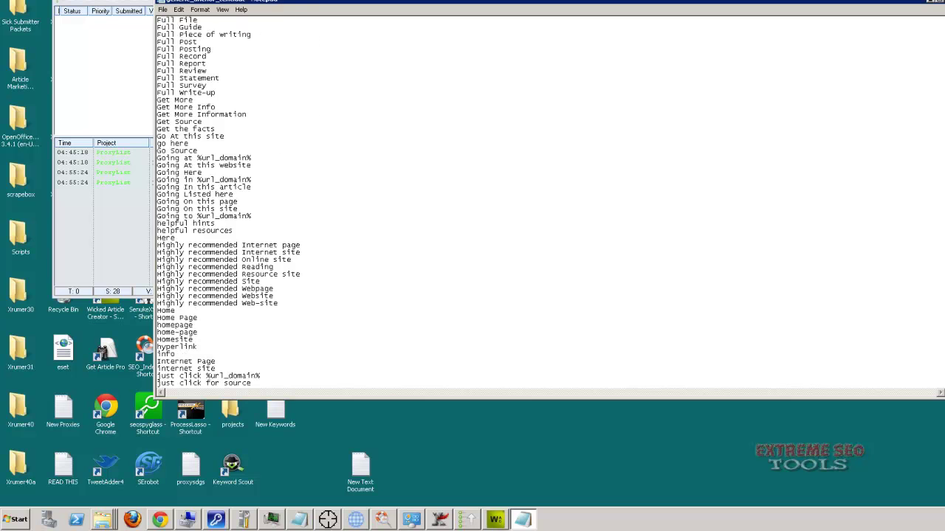
scroll(473, 203, down, 8)
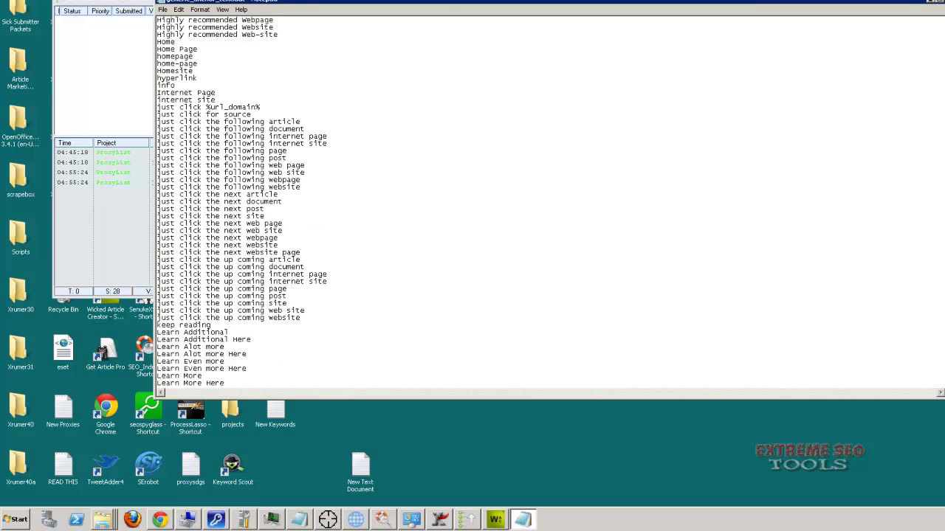
click(933, 2)
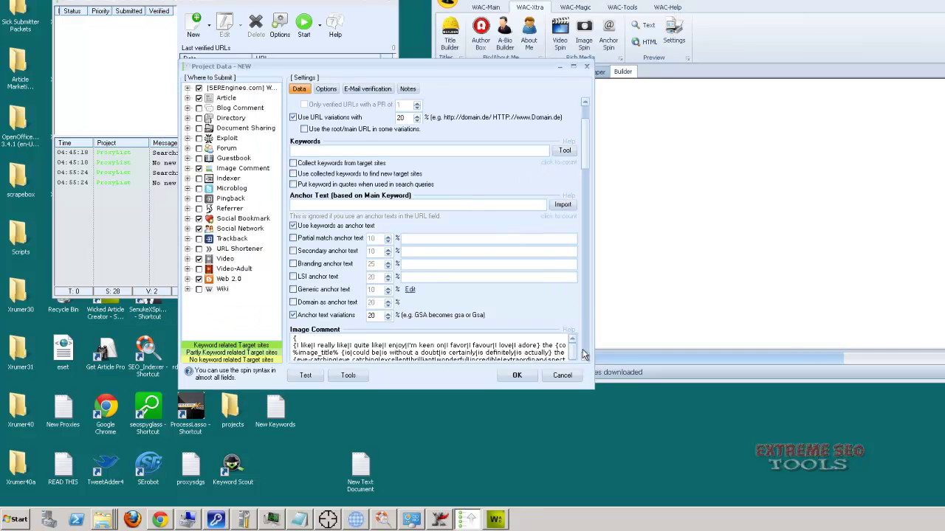
- Look through the remaining project data fields, from the image comment and website title to the profile and article fields
scroll(587, 358, down, 4)
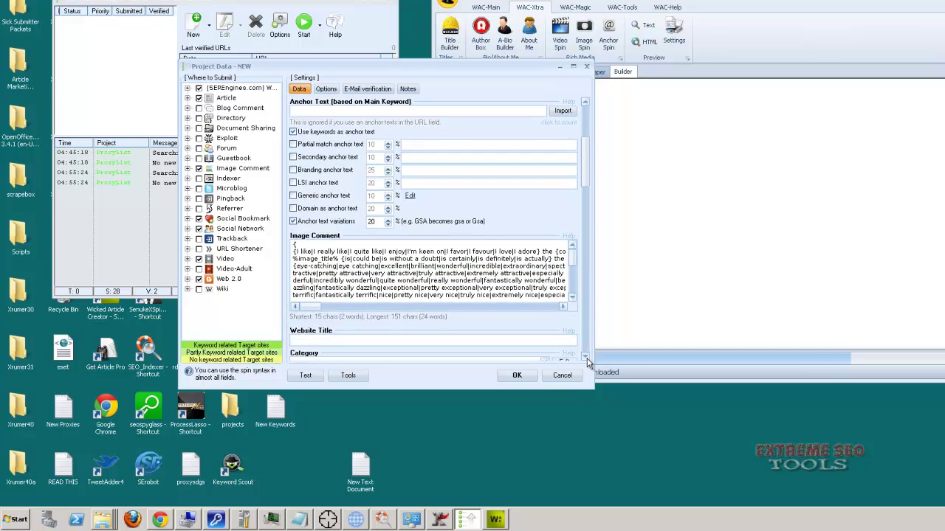
scroll(587, 358, down, 2)
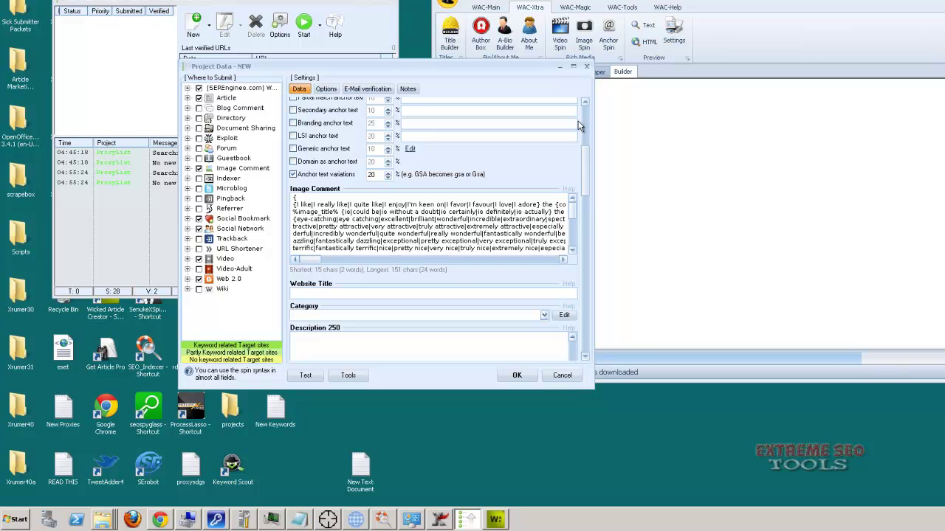
scroll(584, 217, down, 8)
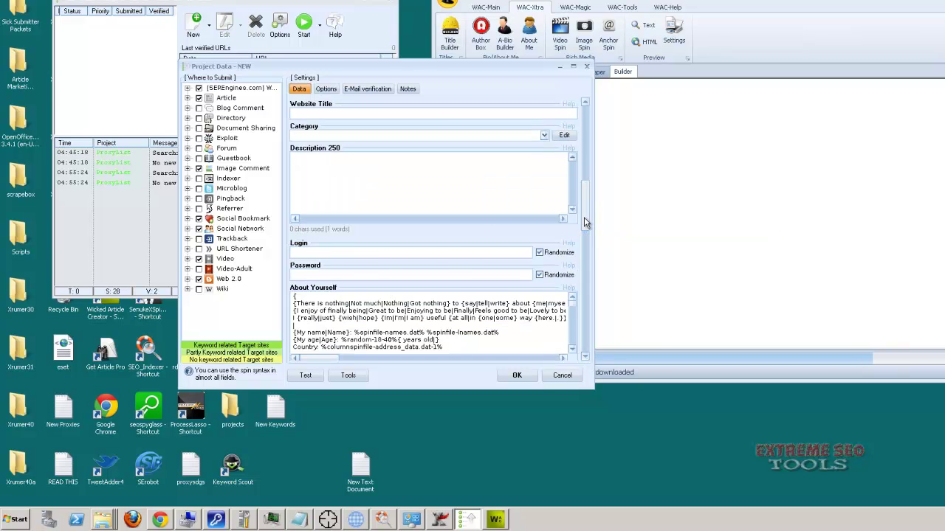
scroll(584, 217, down, 2)
scroll(585, 214, down, 3)
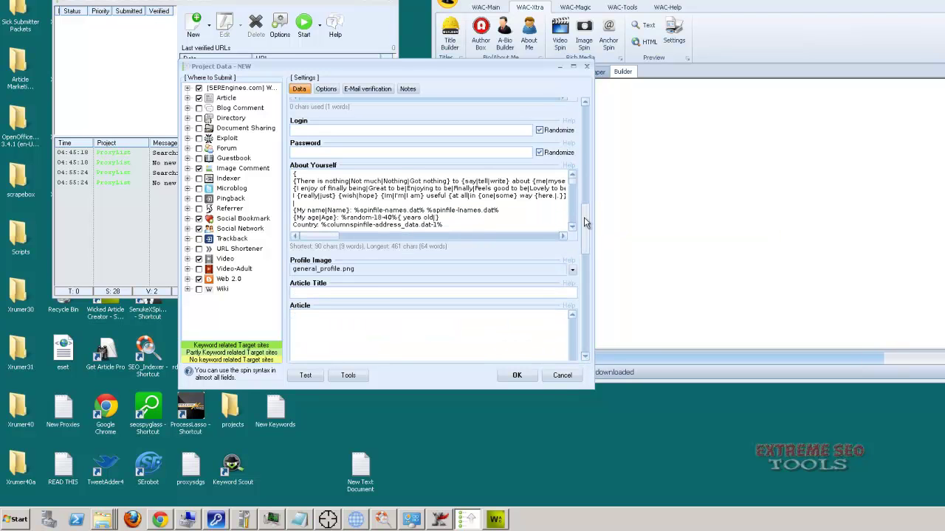
scroll(582, 173, down, 10)
scroll(582, 169, up, 3)
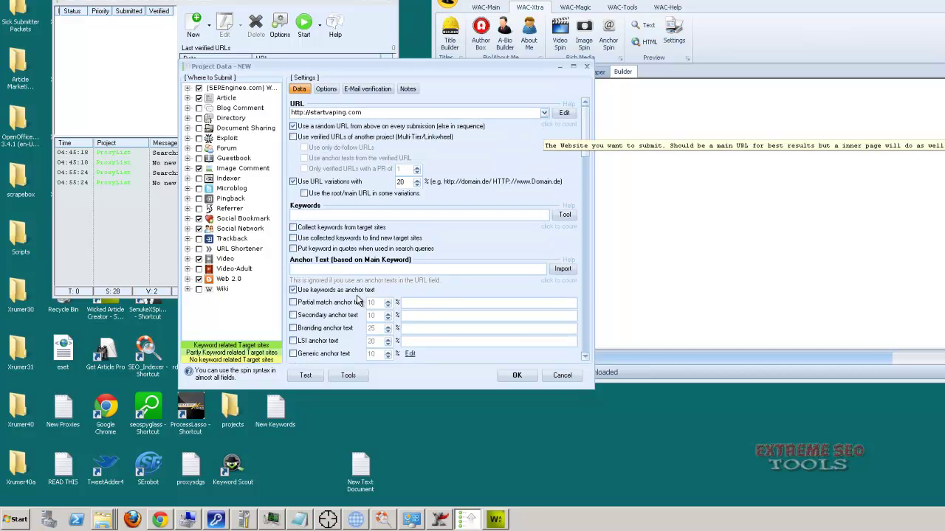
- Set unfillable form fields to Skip, require exact URLs for verified links, and enable re-verifying existing backlinks
click(326, 89)
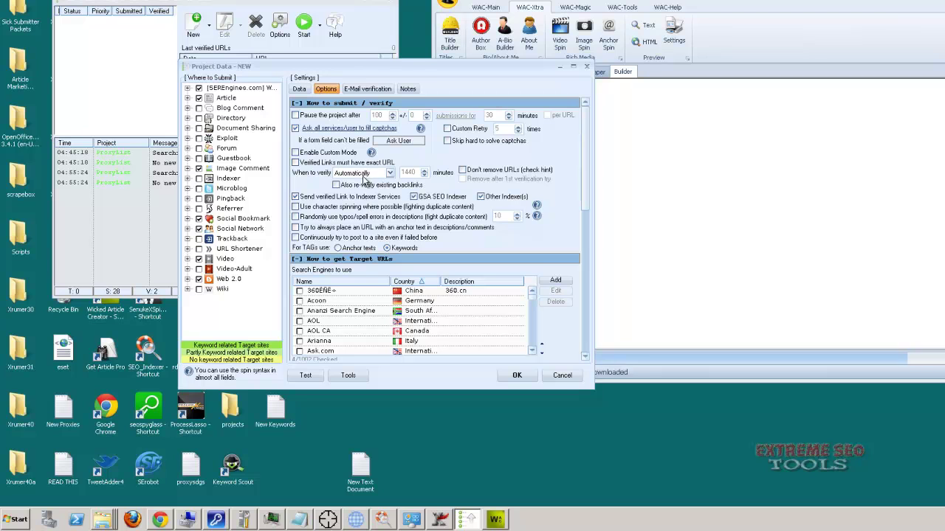
click(393, 143)
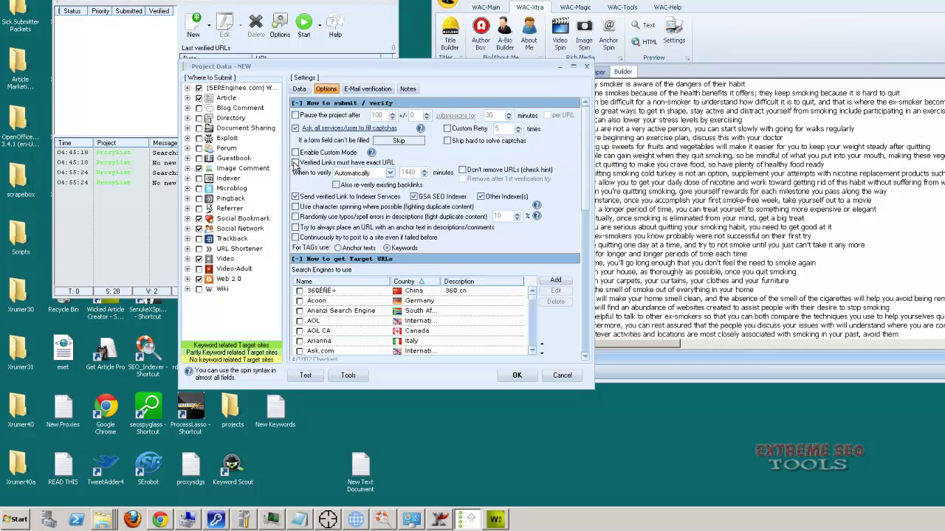
click(337, 184)
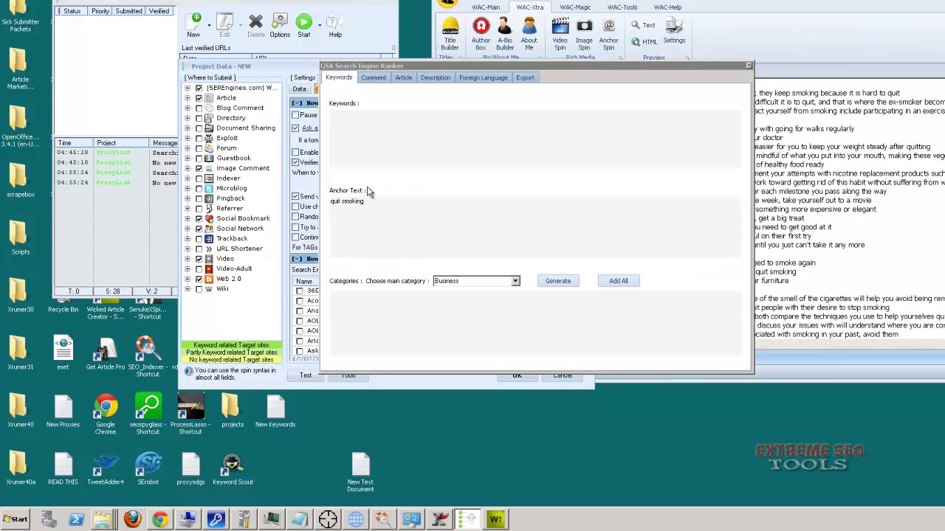
drag(556, 67, 812, 38)
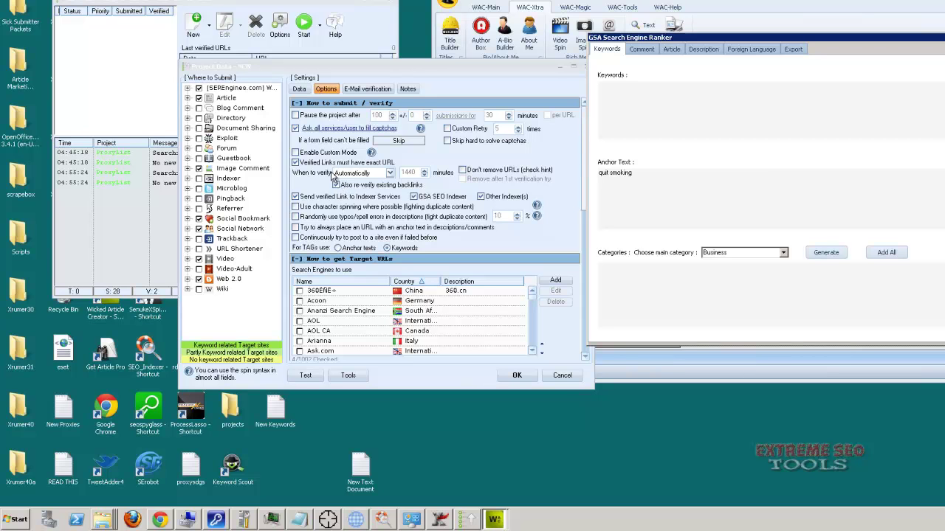
- Review the project's multi-tier URL option and submission platforms, and consult the diagram of link types for each tier
click(299, 89)
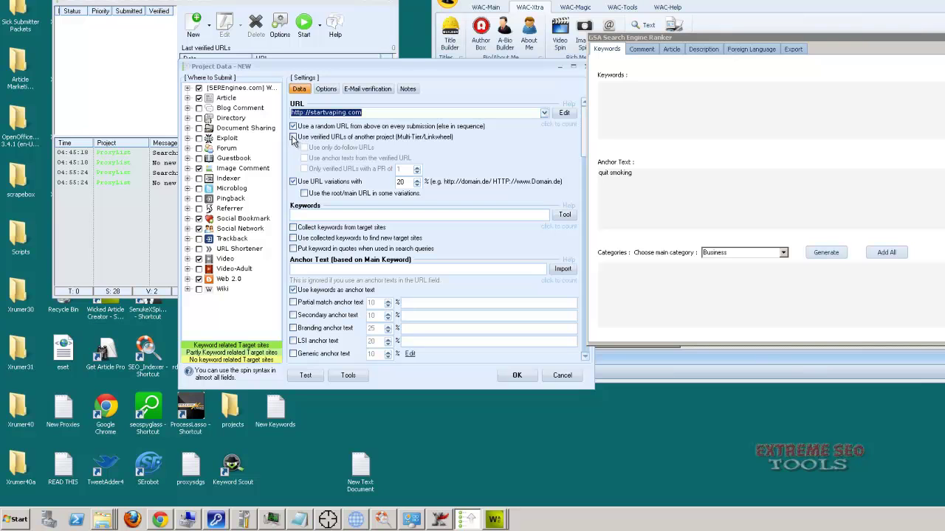
click(294, 139)
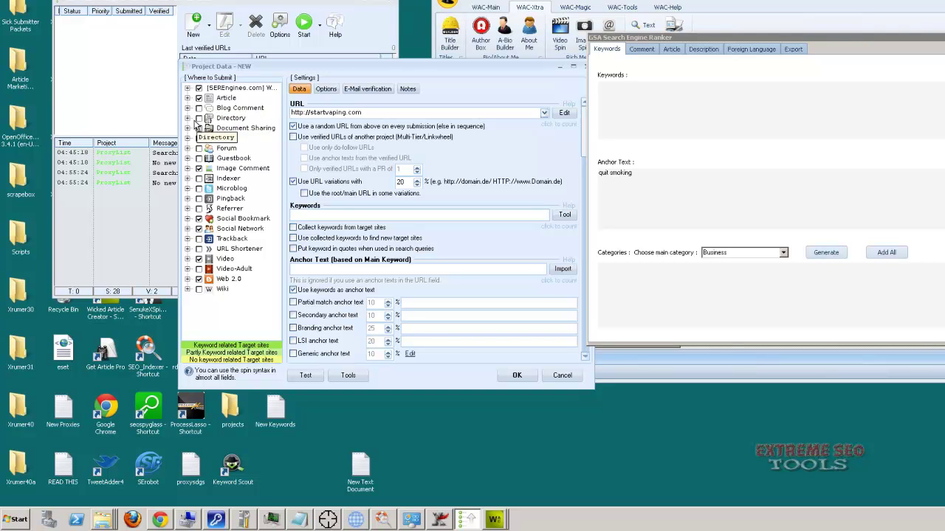
click(198, 278)
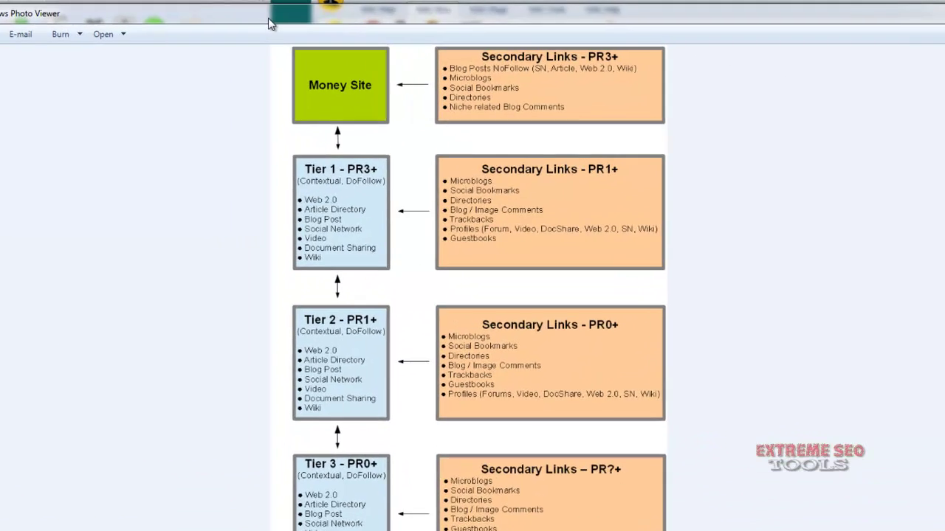
drag(401, 19, 511, 231)
drag(647, 220, 868, 476)
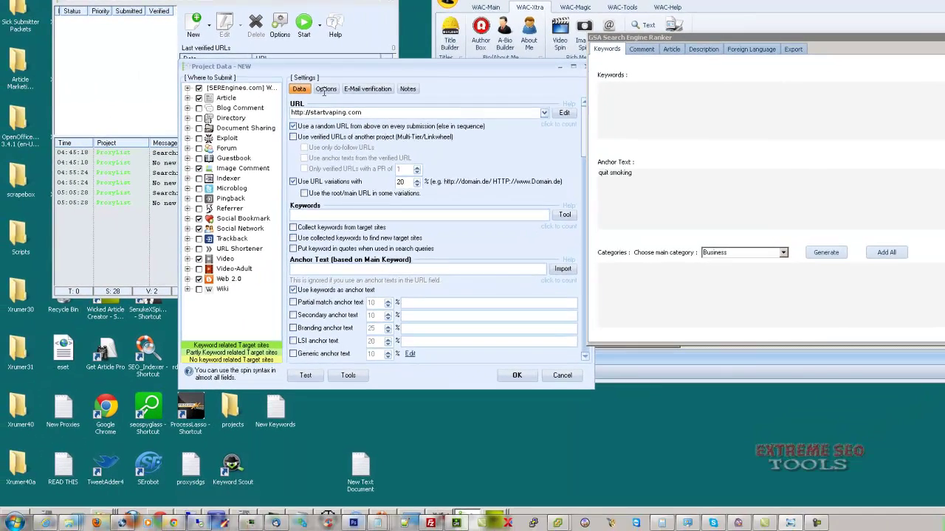
- Enable continuously trying to post to failed sites and always placing a URL with anchor text in descriptions and comments
click(249, 100)
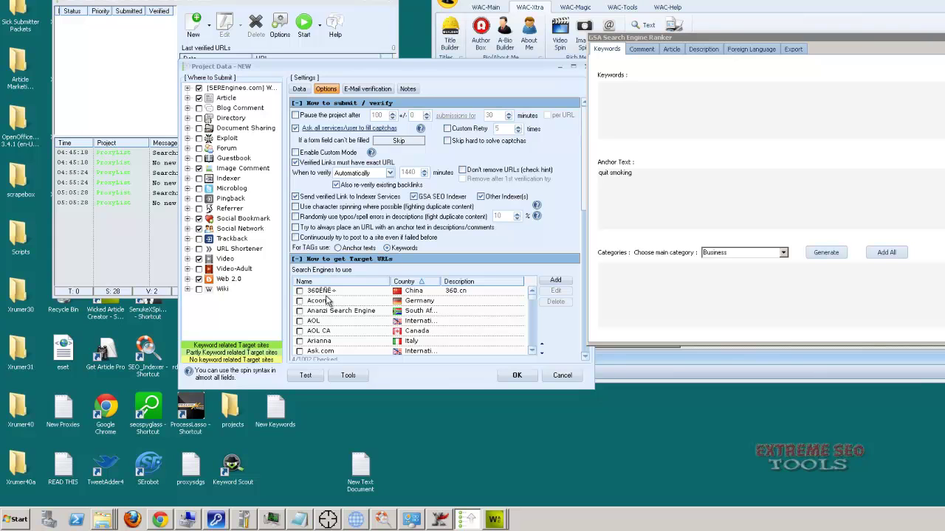
click(296, 238)
click(296, 227)
drag(647, 37, 690, 39)
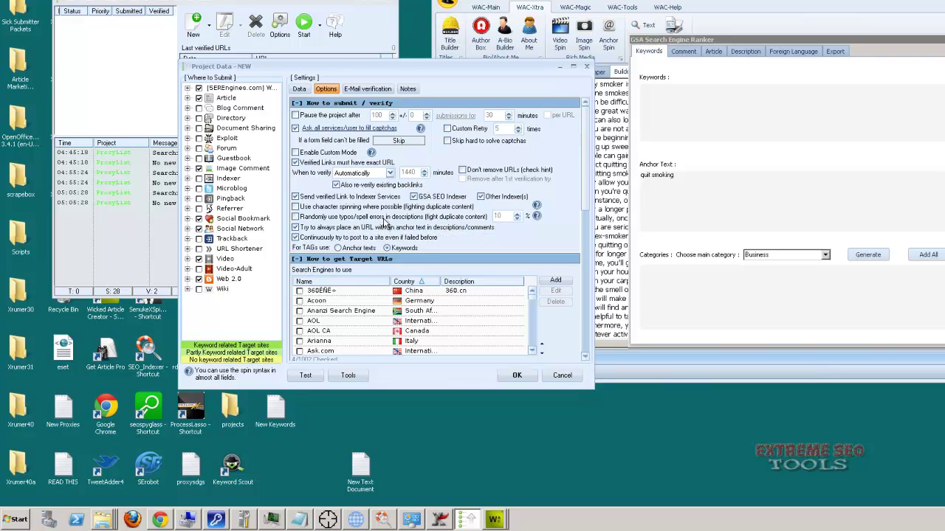
- Check all English-language search engines for finding target URLs
right_click(352, 318)
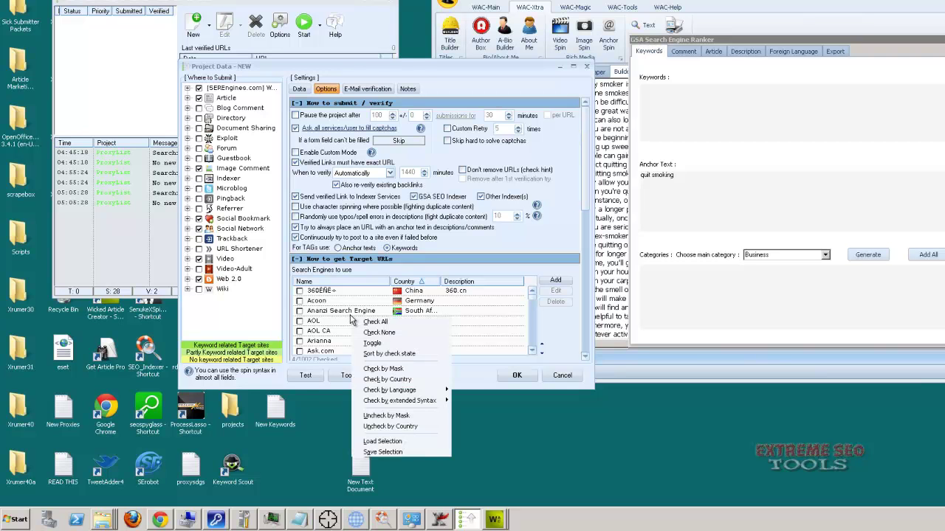
mouse_move(401, 395)
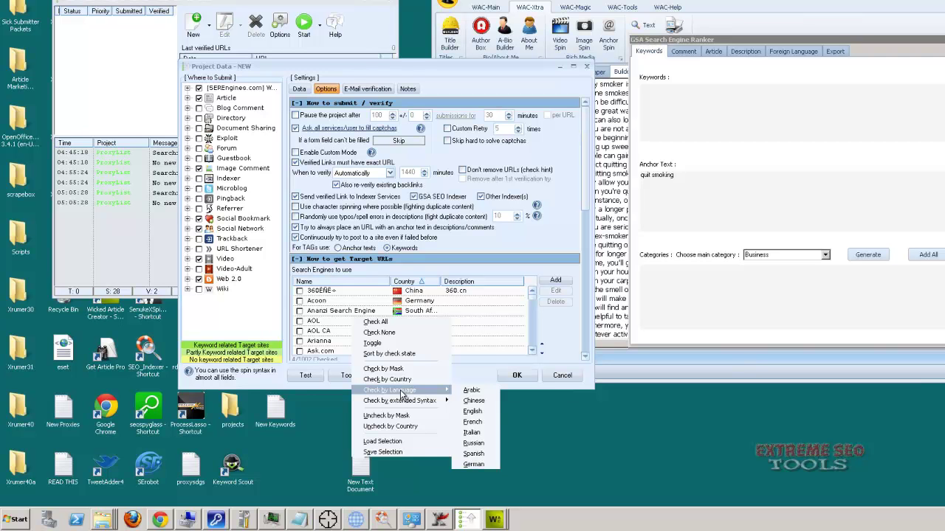
click(473, 411)
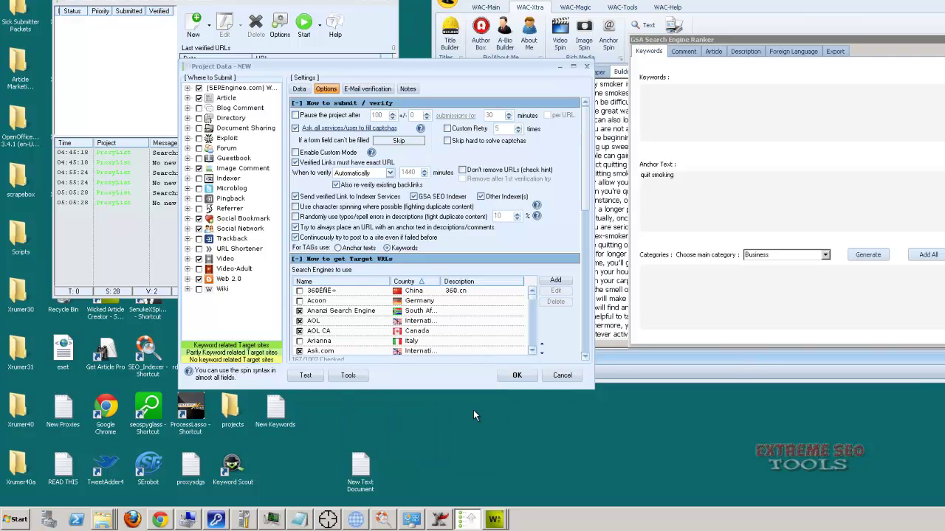
click(534, 352)
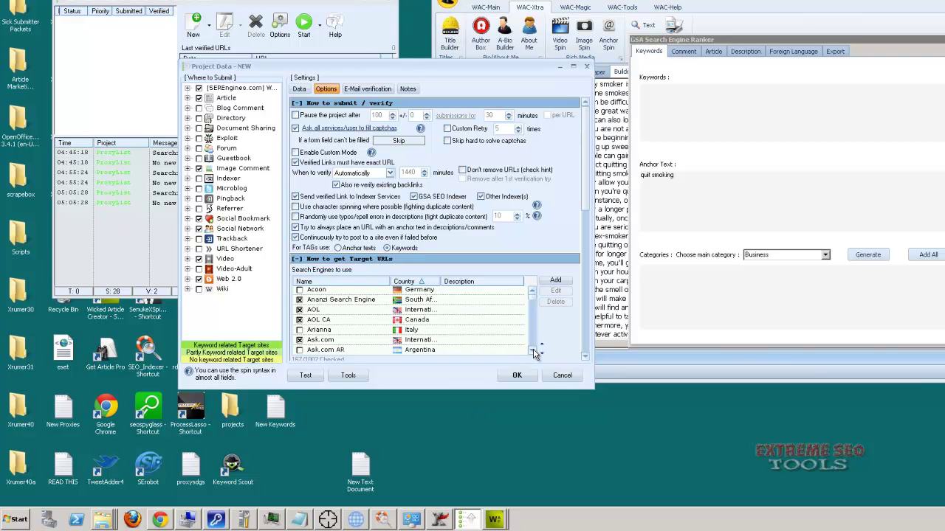
scroll(536, 353, down, 2)
- Filter target URLs to skip sites with more than 50 outgoing links on one page or a PR below 5
scroll(587, 356, down, 5)
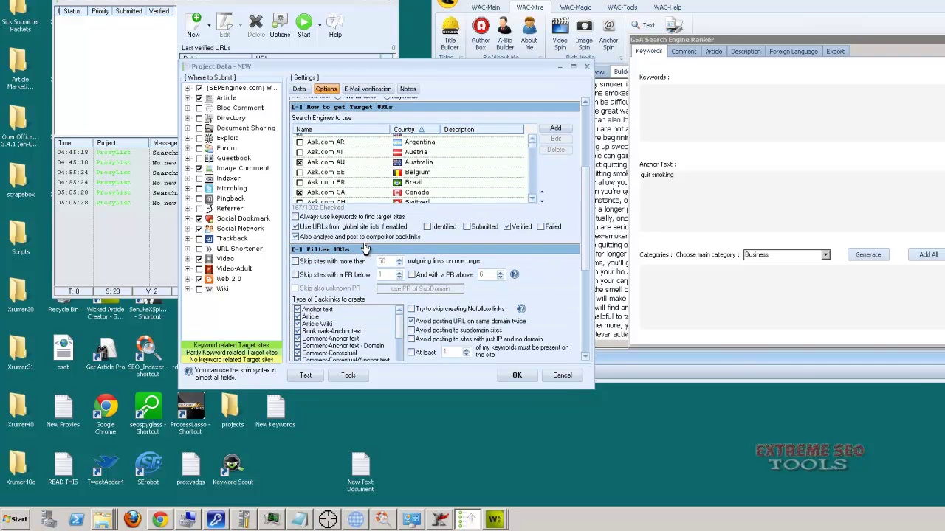
click(296, 264)
click(296, 274)
click(399, 273)
click(400, 272)
click(400, 272)
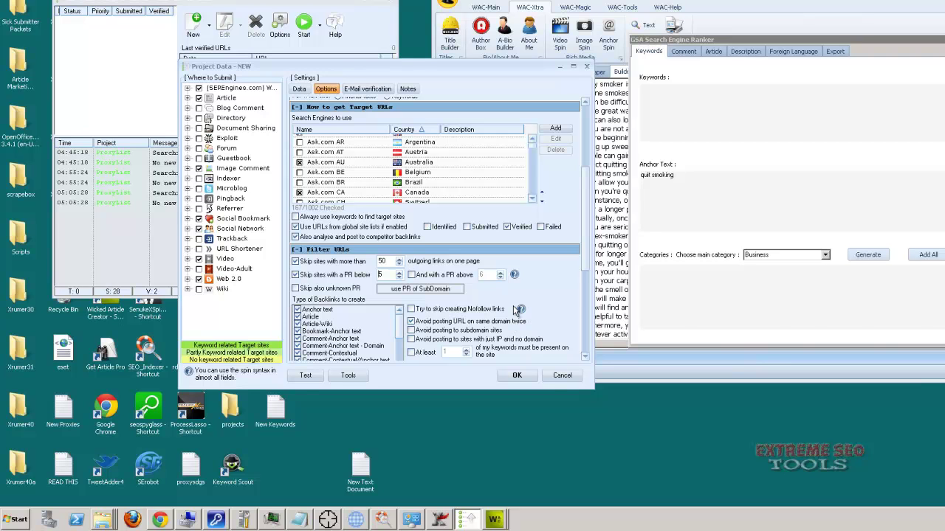
mouse_move(514, 309)
scroll(848, 203, up, 3)
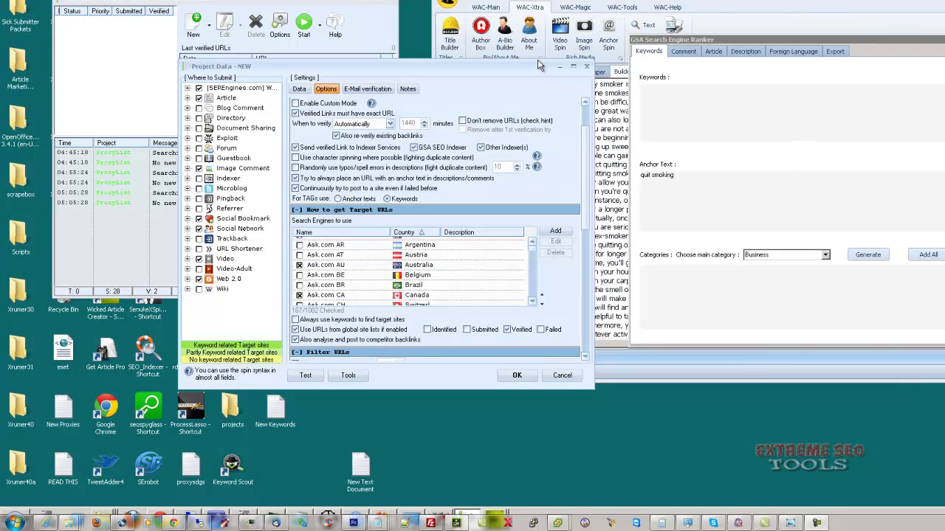
- Look over the generated comment and article content in Wicked Article Creator's GSA Search Engine Ranker window
click(653, 43)
drag(652, 43, 631, 43)
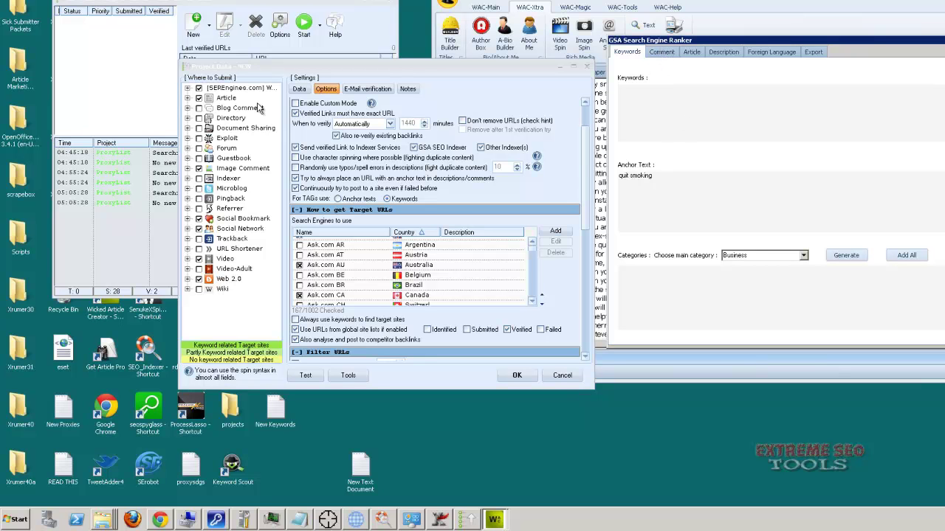
click(670, 54)
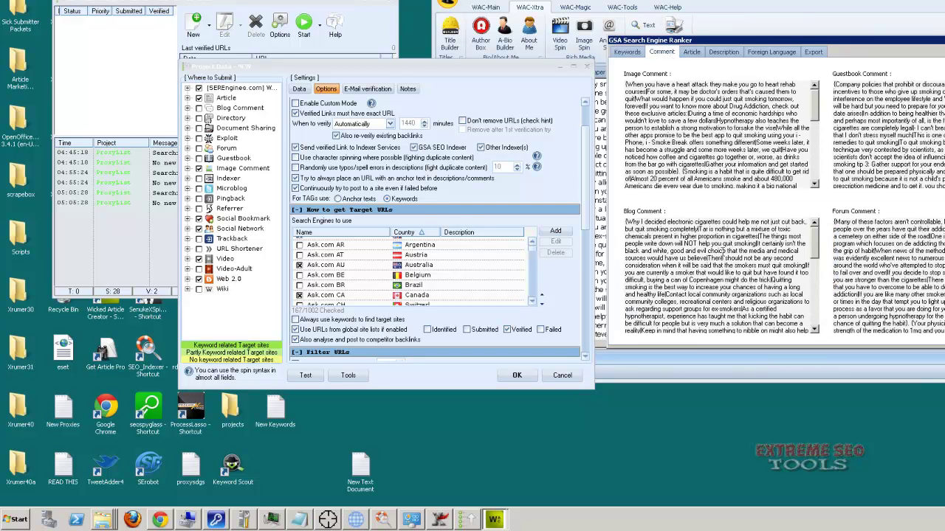
click(693, 55)
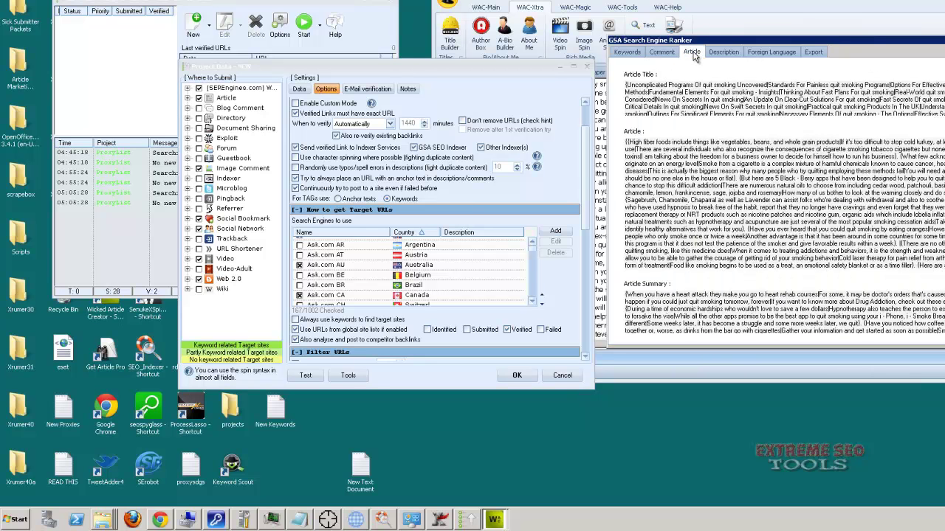
- Remove Image Comment and Video from the project's submission platforms
click(303, 91)
drag(583, 156, 590, 193)
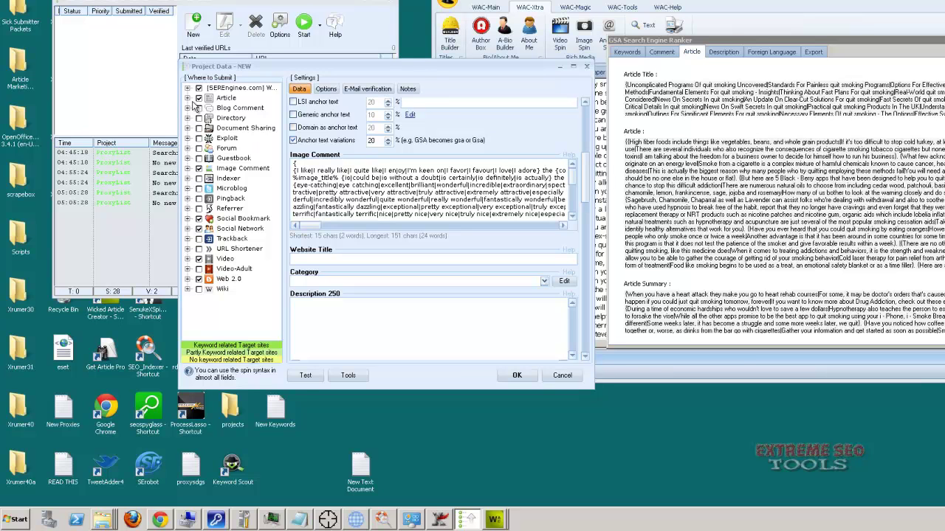
click(199, 169)
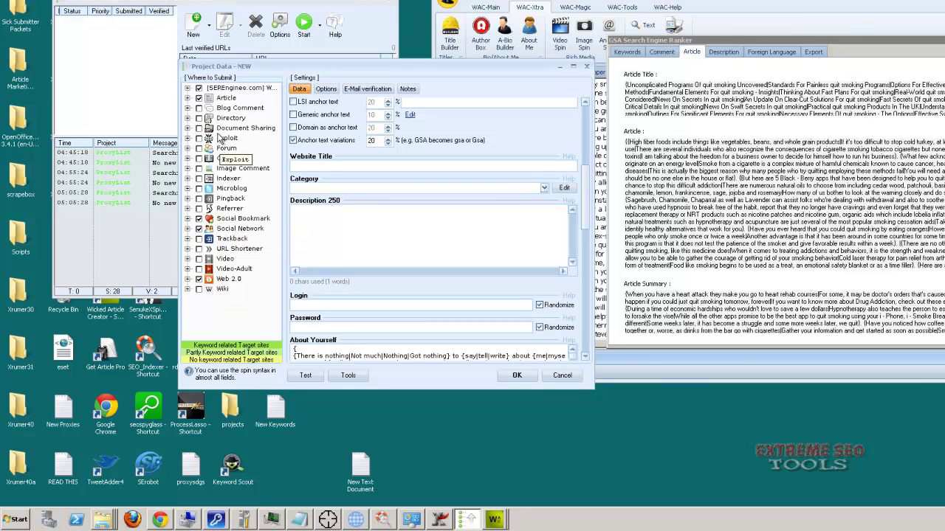
- Examine the edublogs.org engine in the SEREngines Web 2.0 group and the project fields it uses
click(188, 88)
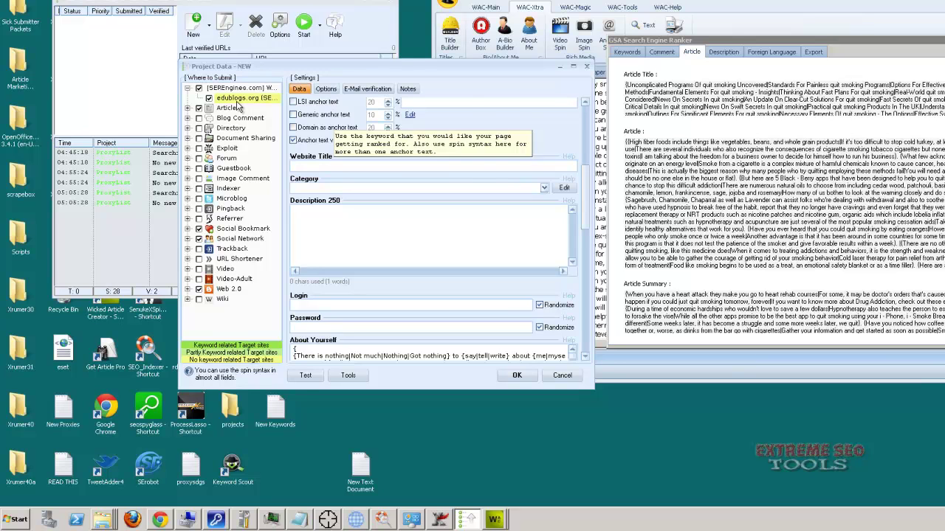
mouse_move(243, 94)
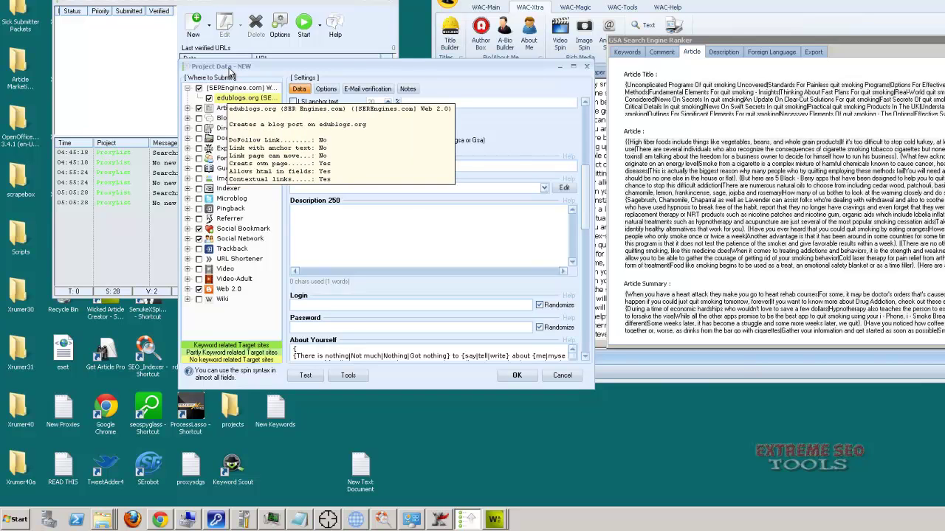
click(239, 98)
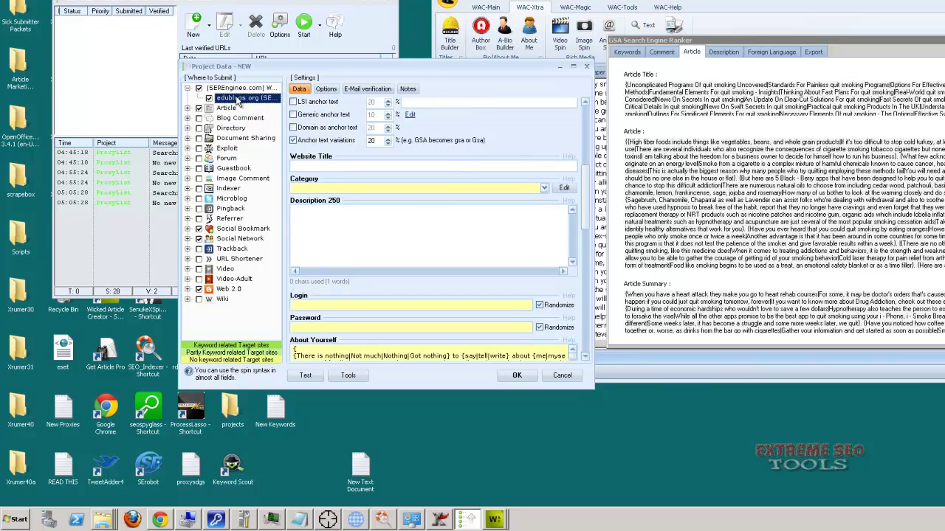
click(240, 89)
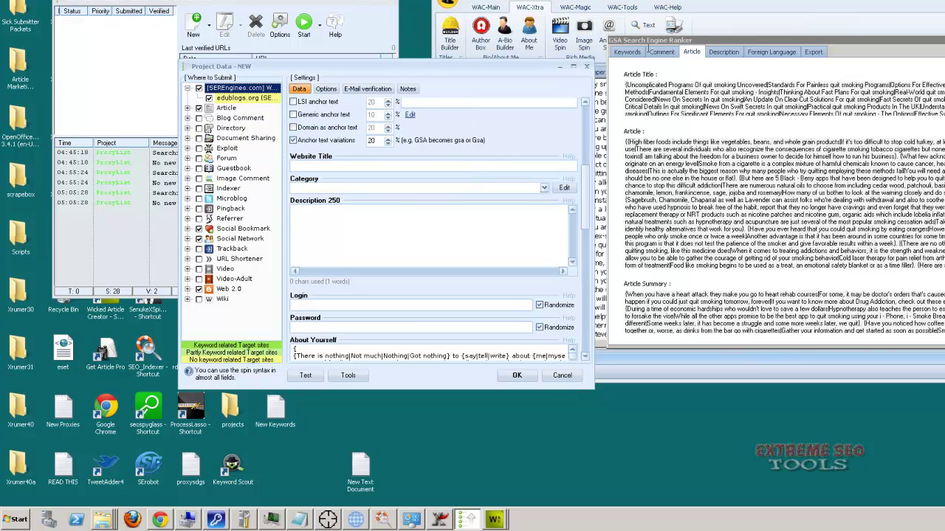
- Copy the quit smoking keyword list from the open text document into both the Keywords and Anchor Text of the generated content
click(634, 52)
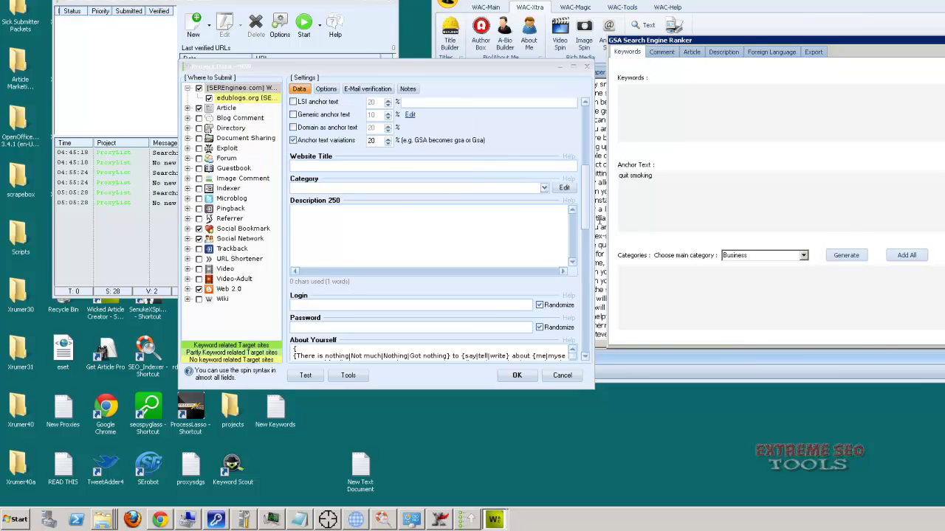
drag(591, 216, 587, 147)
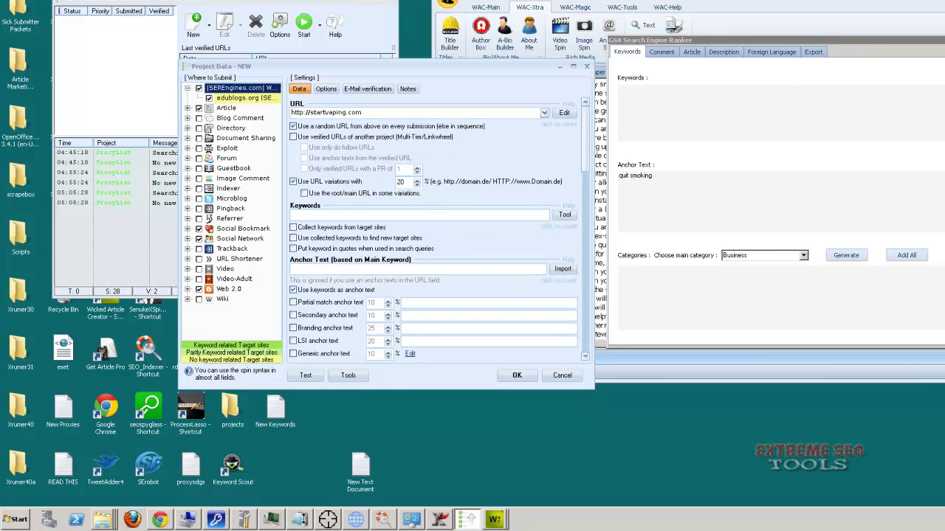
click(300, 520)
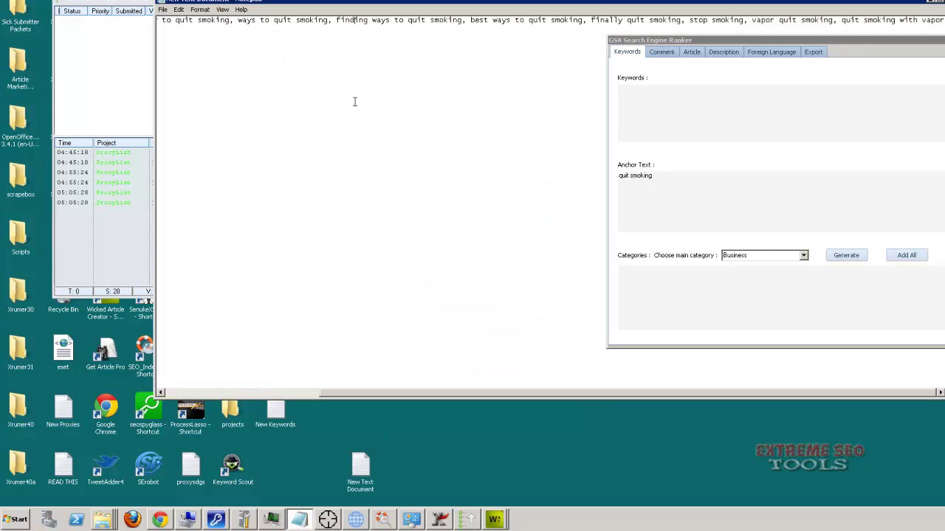
click(912, 6)
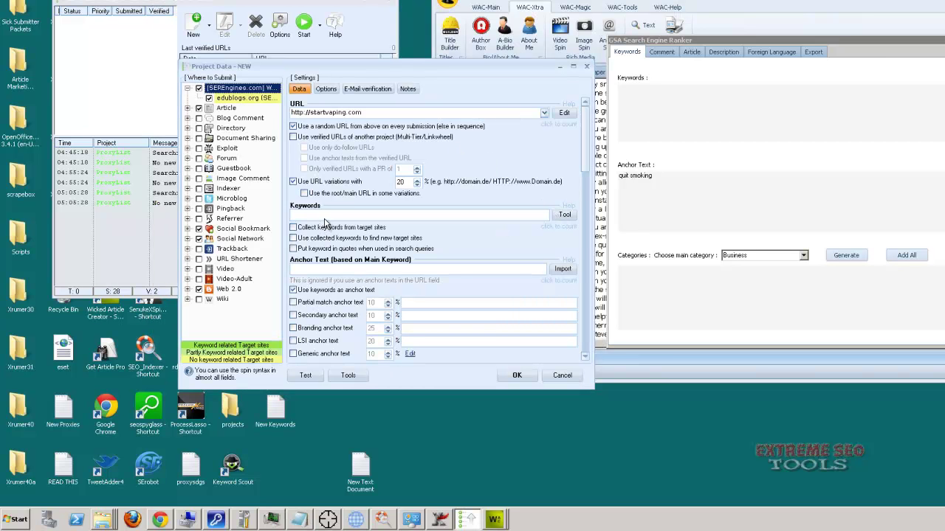
click(660, 110)
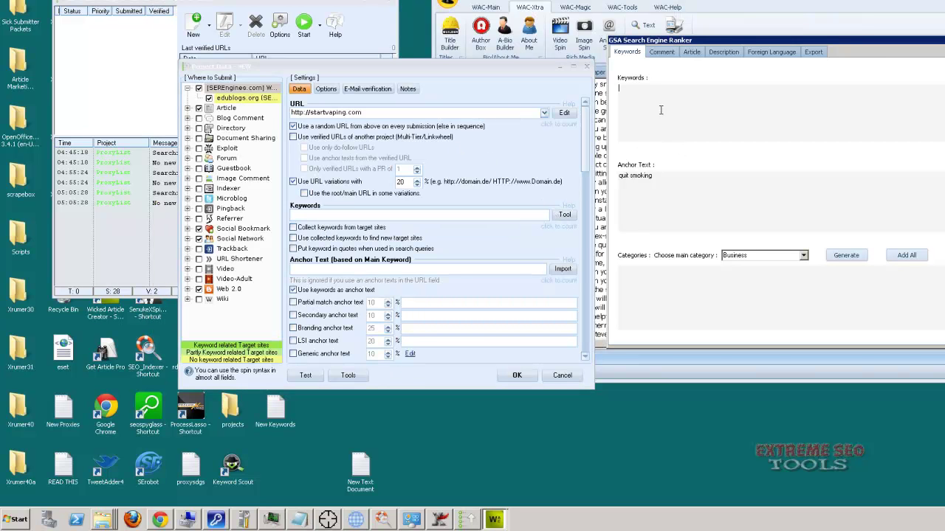
text(quit smoking, start vaping, vapor smoke, how to quit smoking, ways to quit smoking, finding ways to quit smoking, best ways to quit smoking, stop smoking, vapor quit smoking, quit smoking with vapor)
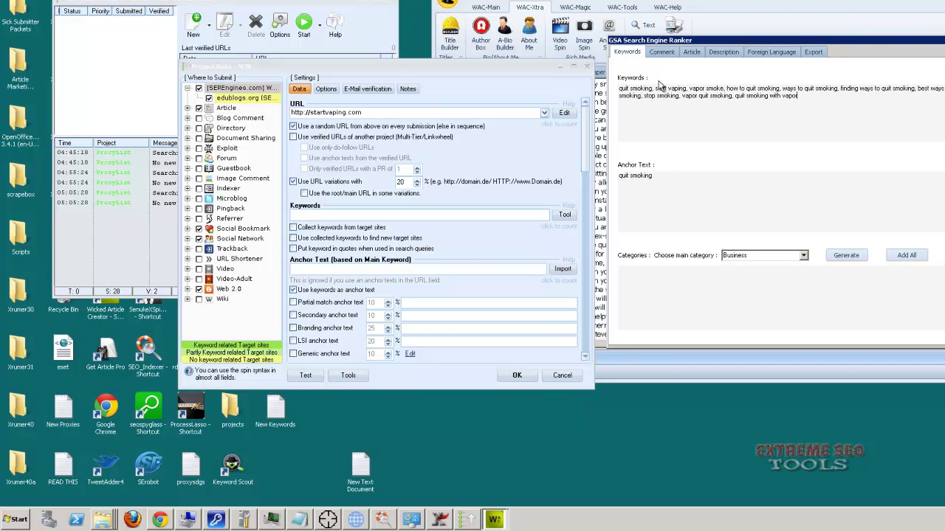
key(Tab)
text(quit smoking, start vaping, vapor smoke, how to quit smoking, ways to quit smoking, finding ways to quit smoking, best ways to quit smoking, stop smoking, vapor quit smoking, quit smoking with vapor)
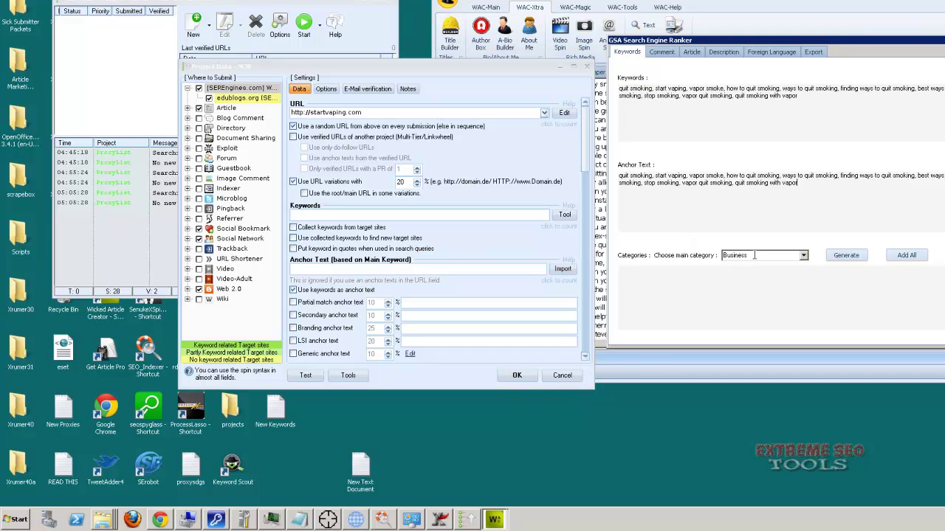
- Add all available categories to the generated content's Categories
click(914, 255)
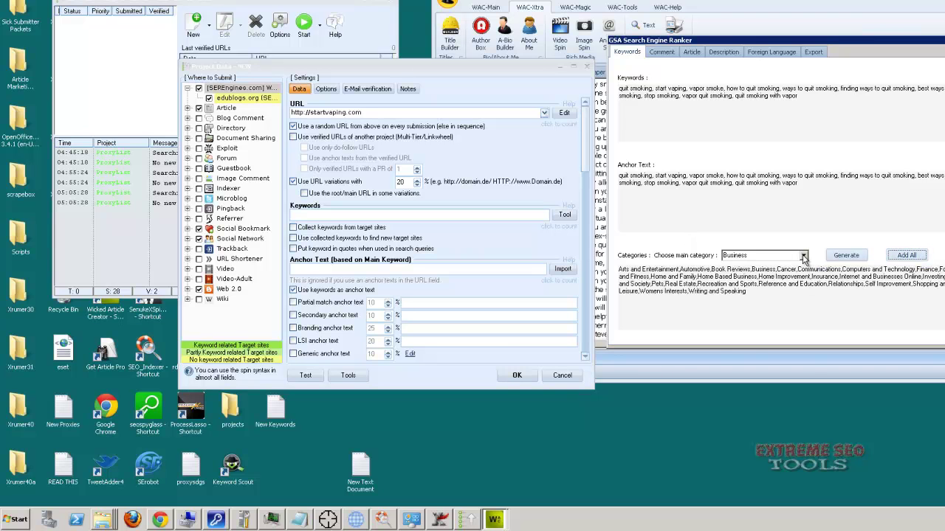
click(804, 255)
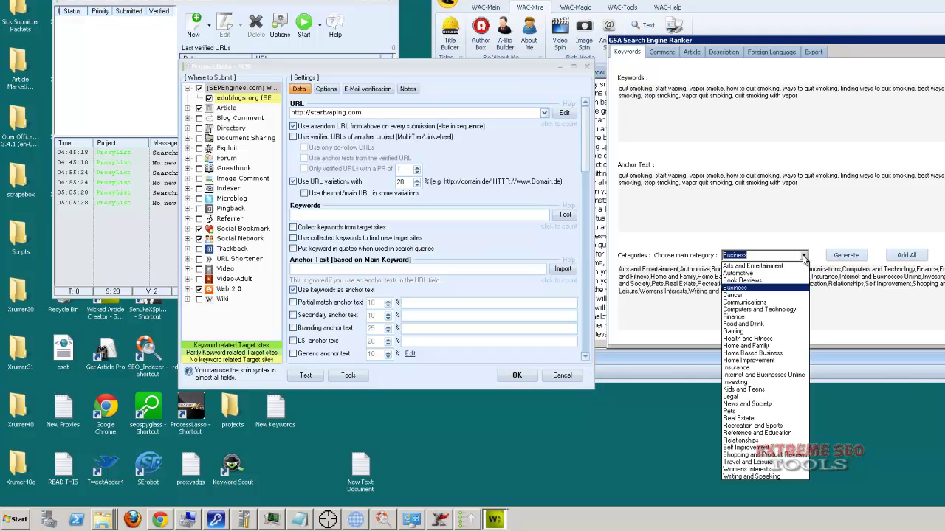
click(852, 288)
drag(781, 294, 519, 245)
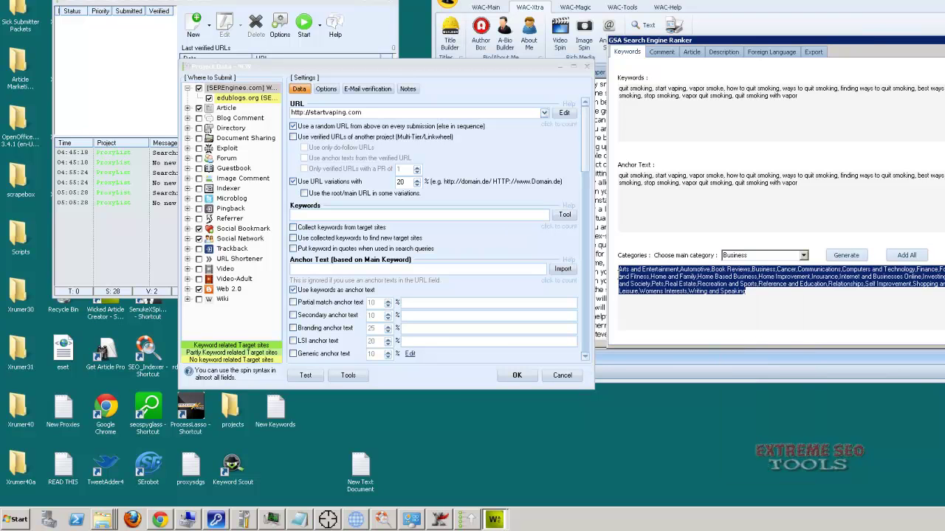
click(759, 294)
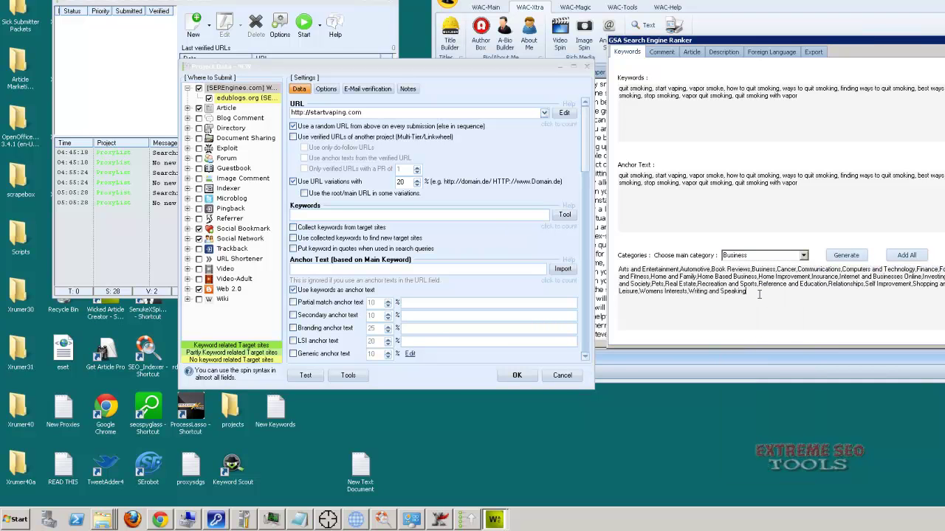
drag(759, 294, 515, 193)
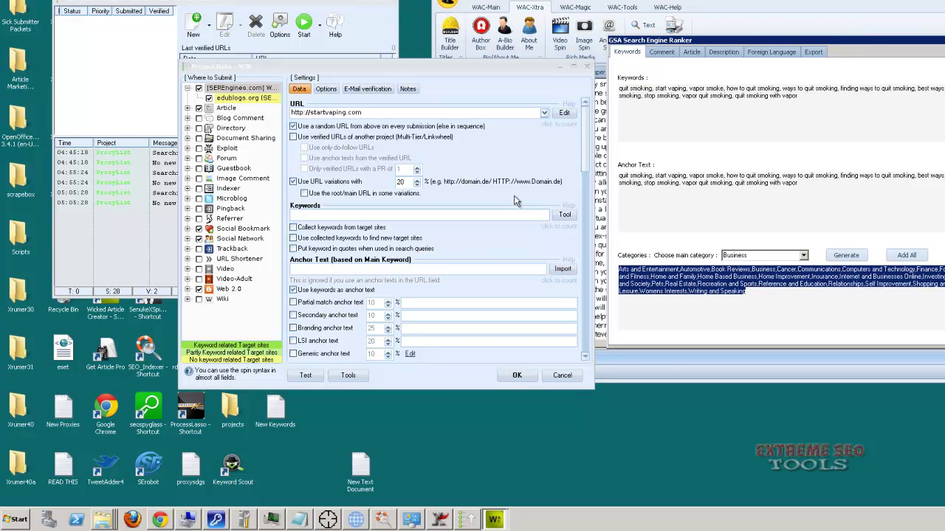
- Export the generated content to the database and move the message with the copied GSA ID clear of the project window
click(817, 52)
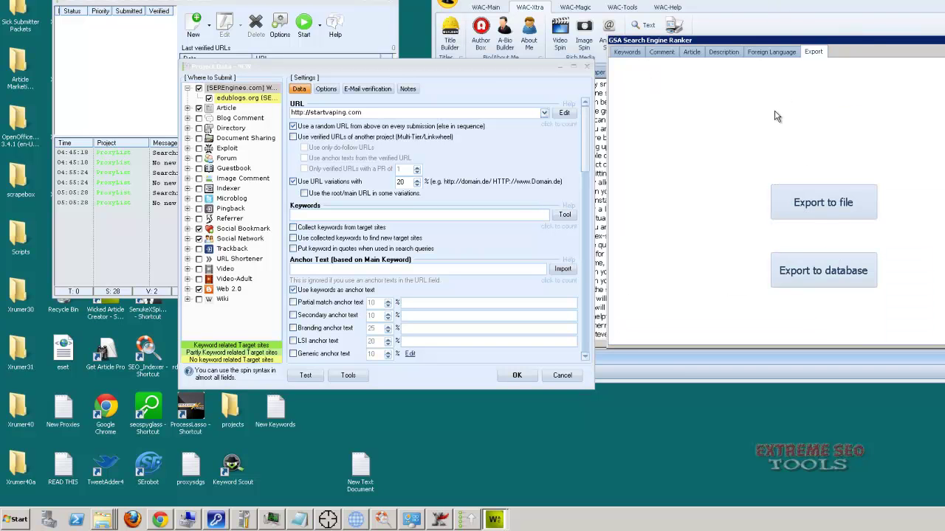
click(825, 276)
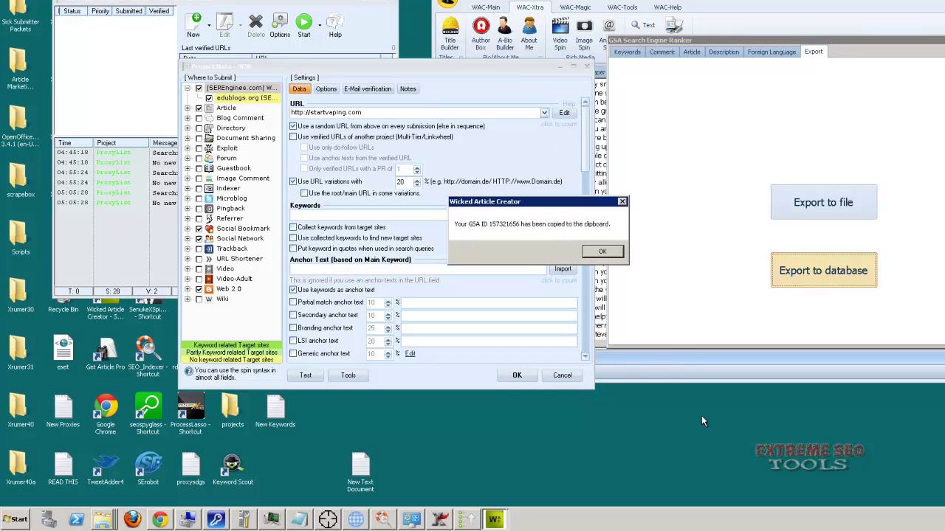
drag(563, 205, 775, 92)
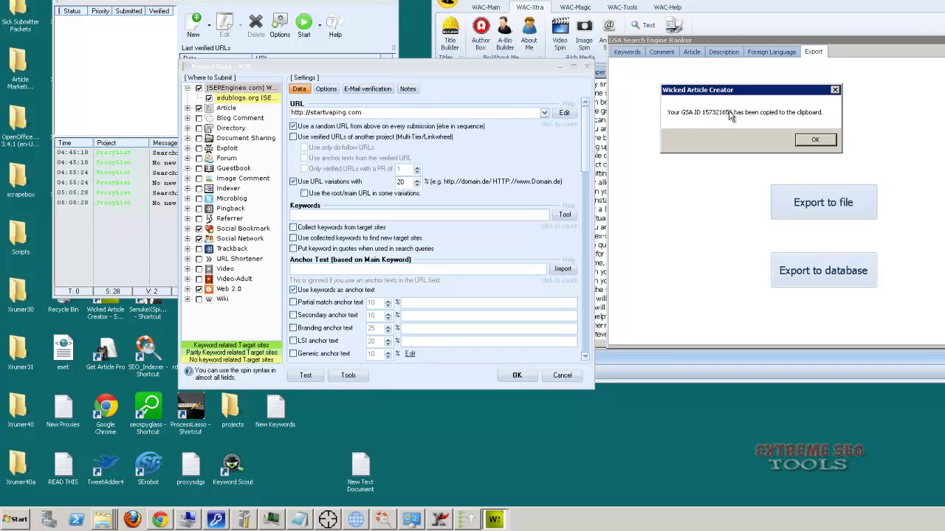
- Auto-fill the GSA Search Engine Ranker project from WAC using the copied GSA ID
click(350, 375)
mouse_move(377, 383)
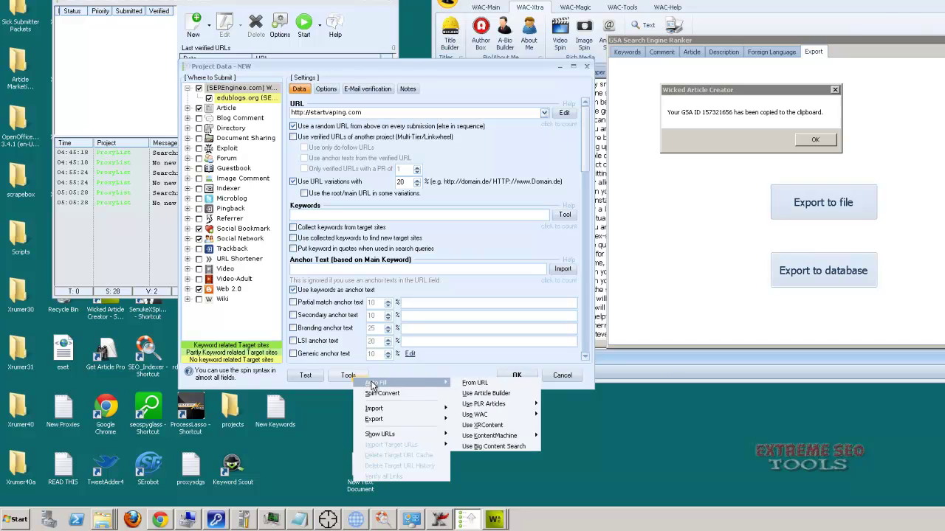
mouse_move(485, 420)
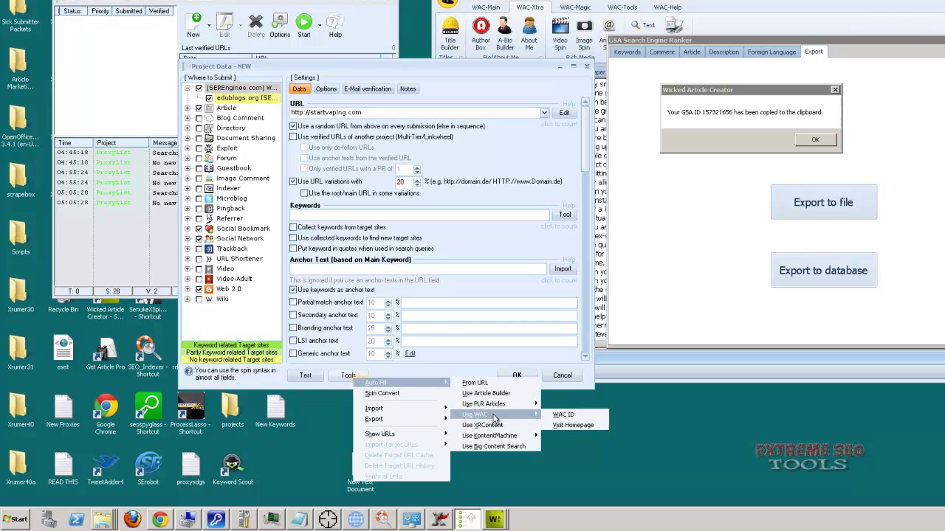
click(563, 414)
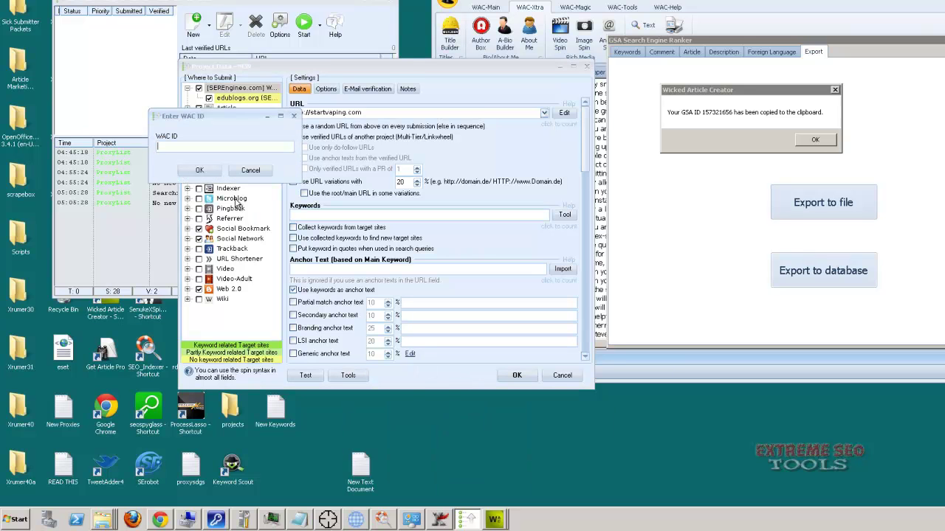
text(157321656)
click(199, 170)
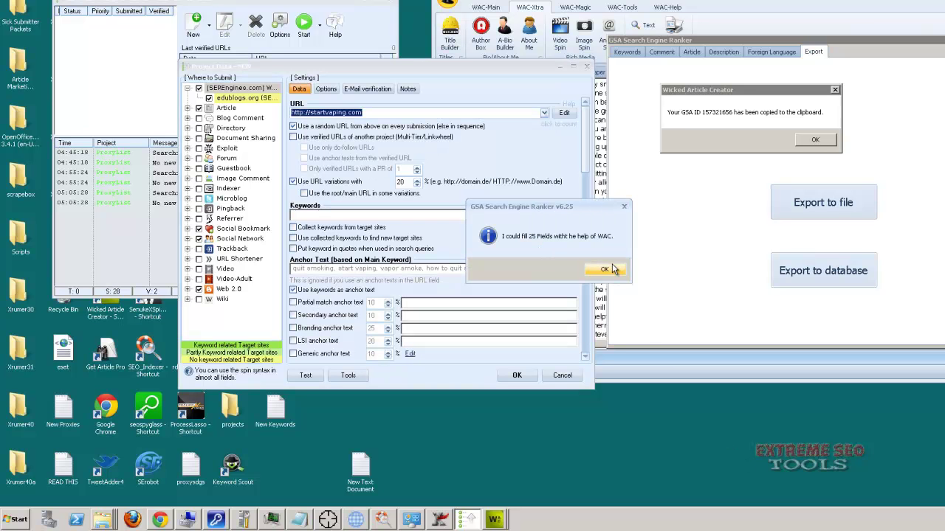
click(600, 271)
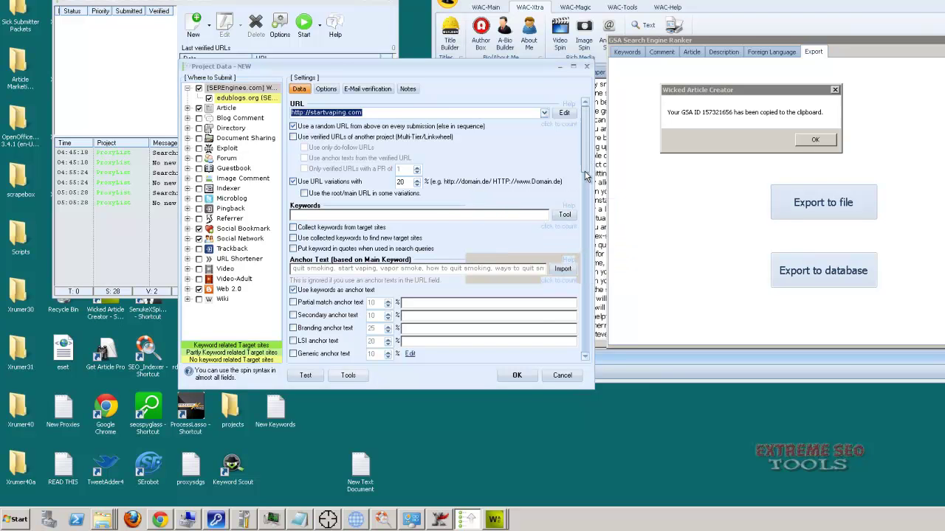
- Examine the project's auto-filled category, description and About Yourself fields
scroll(584, 170, down, 2)
click(585, 357)
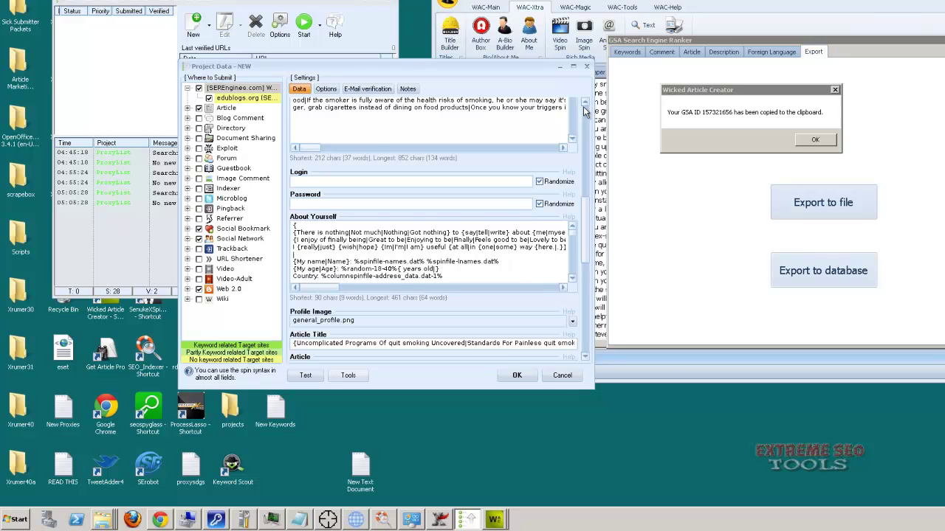
click(583, 104)
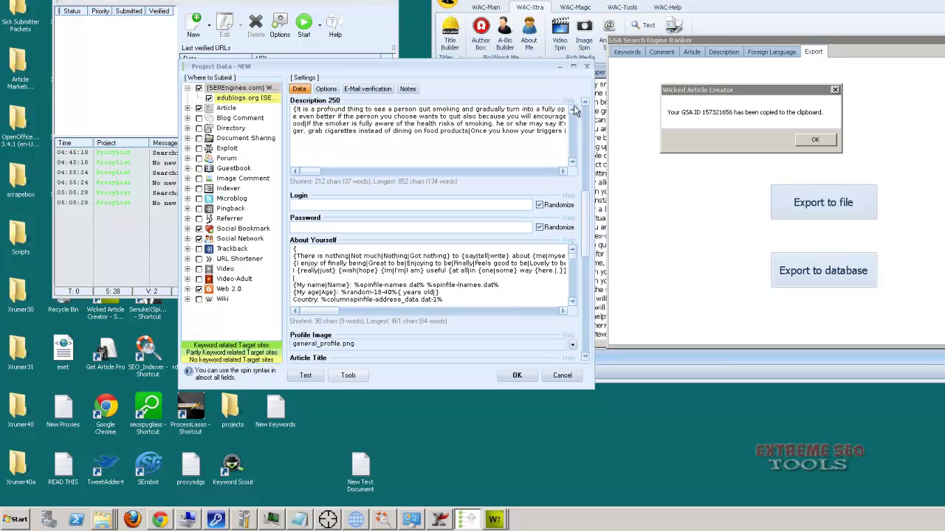
click(584, 105)
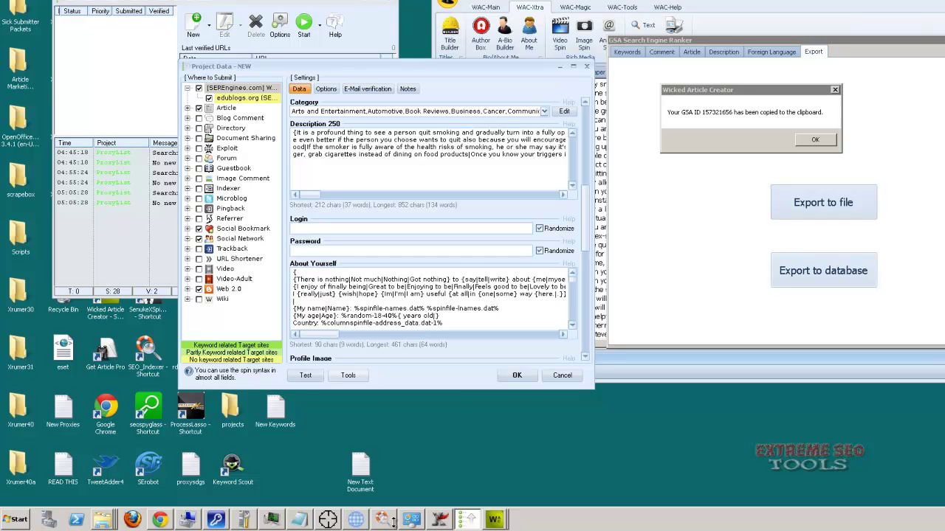
click(586, 358)
click(586, 357)
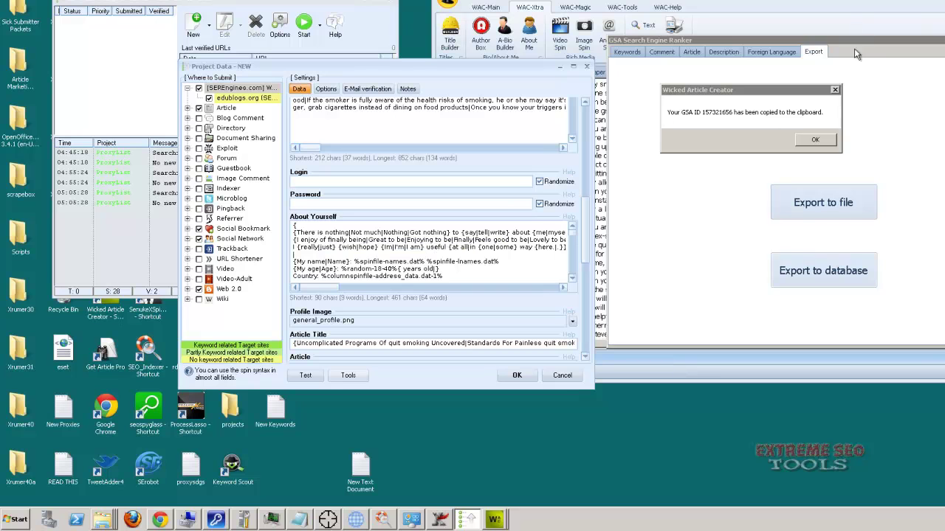
- Generate a spun About Me text in Wicked Article Creator including name, place, age, school, job, hobby and family, and preview it
click(815, 140)
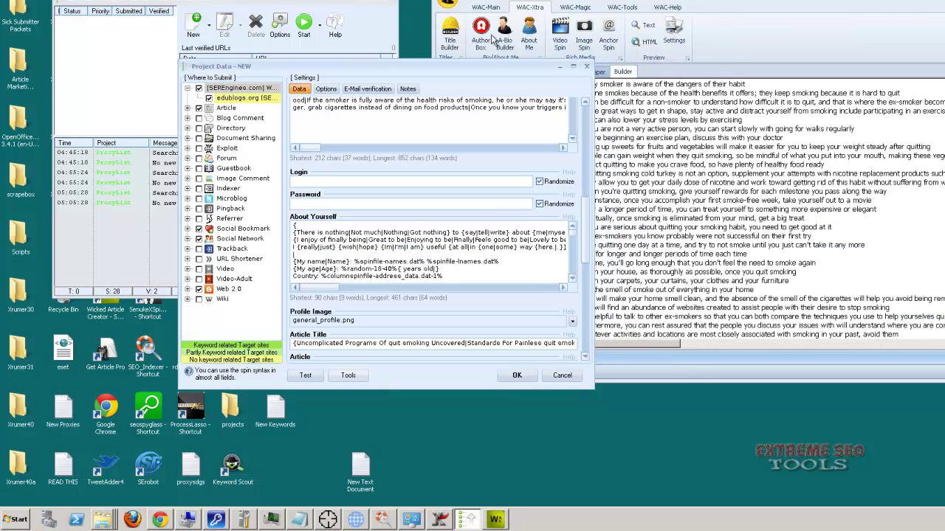
click(530, 37)
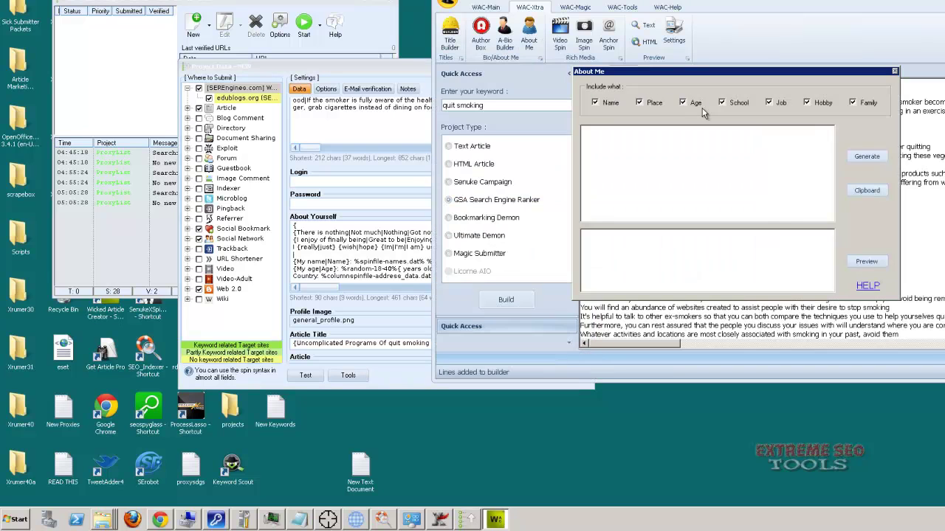
click(869, 156)
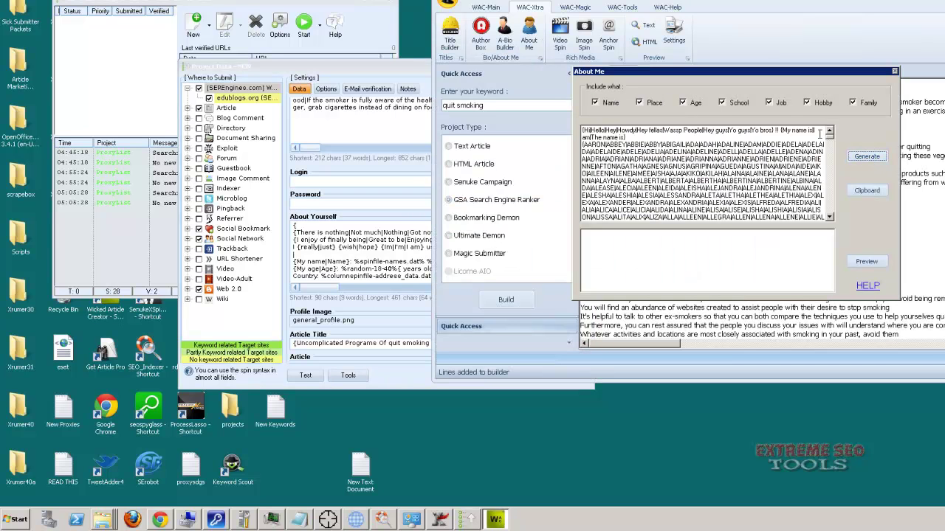
drag(830, 136, 836, 221)
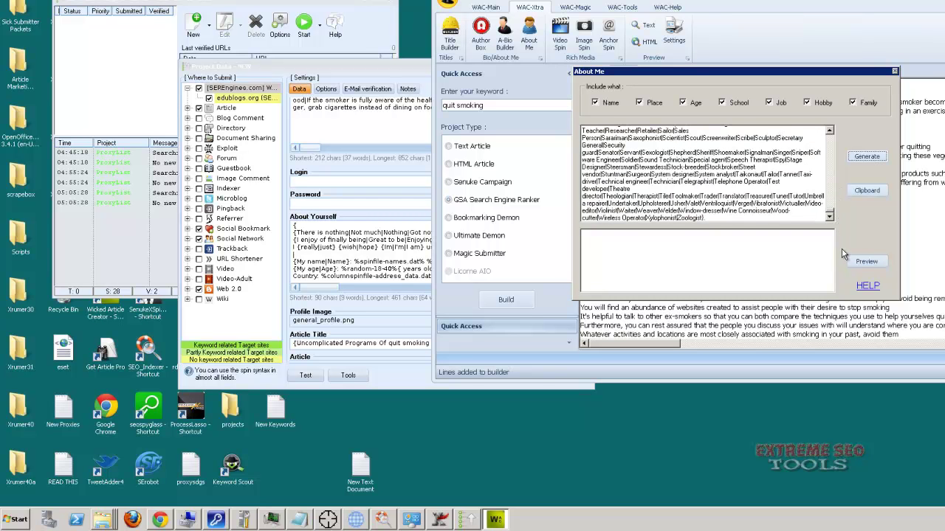
click(864, 262)
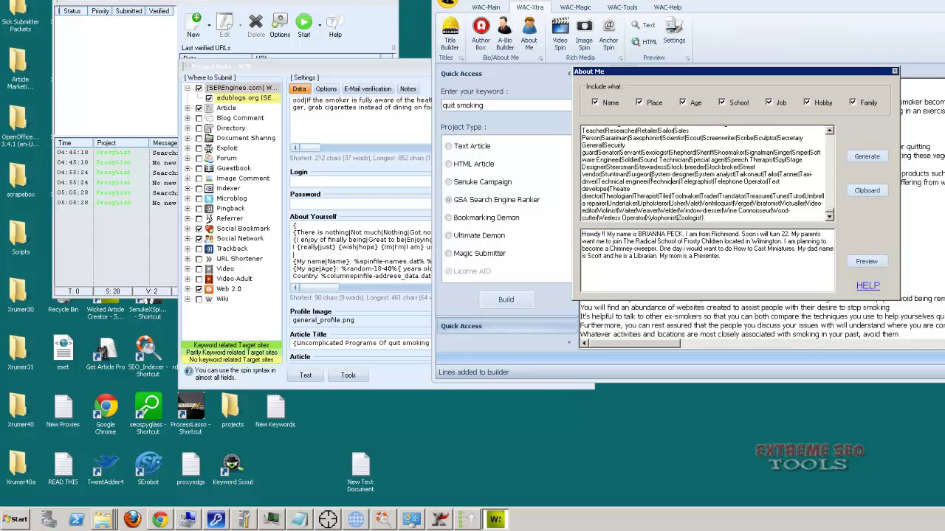
- Replace the project's About Yourself text with the generated About Me spin text
key(ctrl+a)
click(389, 258)
key(ctrl+a)
key(ctrl+v)
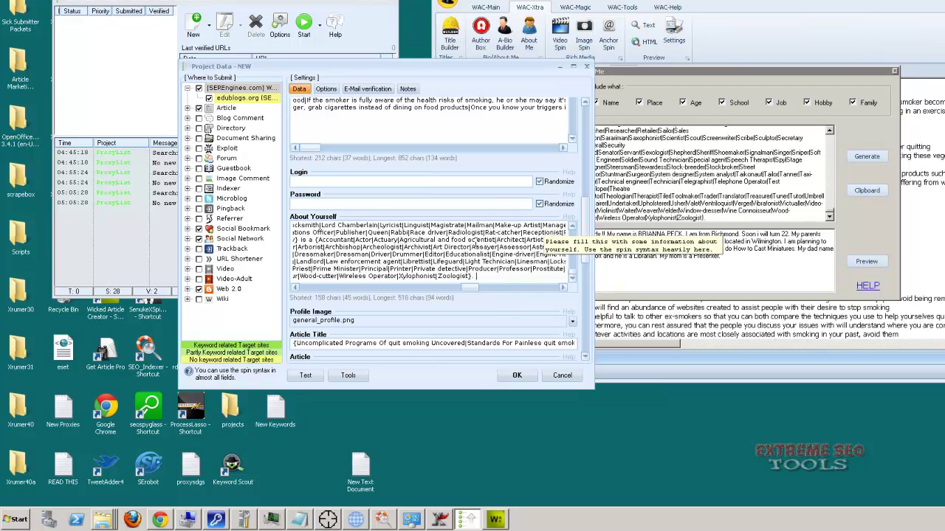
- Examine the project's profile image, article title, article and article summary fields
click(585, 357)
click(585, 357)
drag(584, 358, 585, 358)
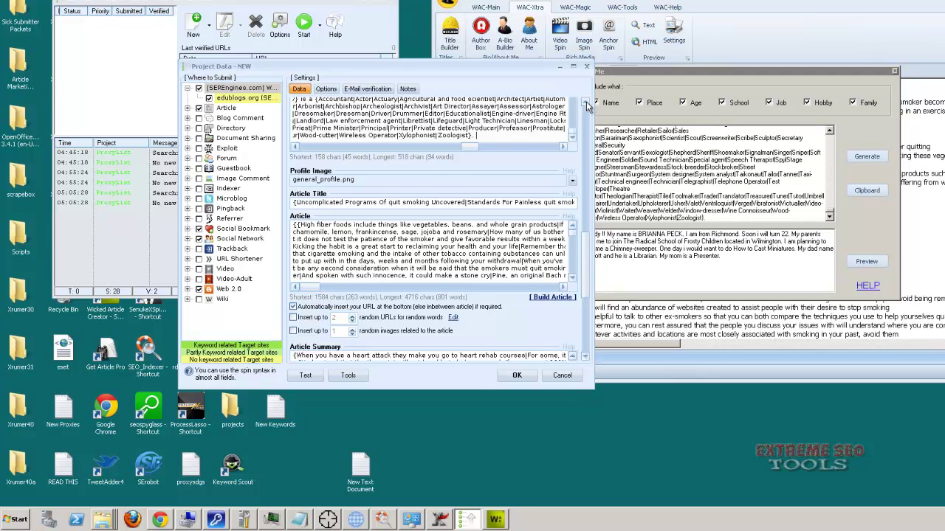
drag(586, 105, 585, 104)
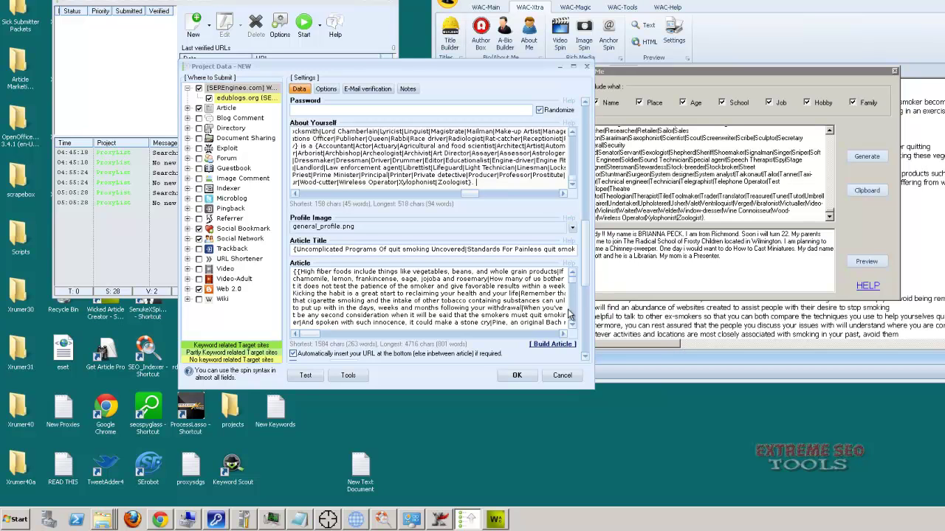
click(585, 358)
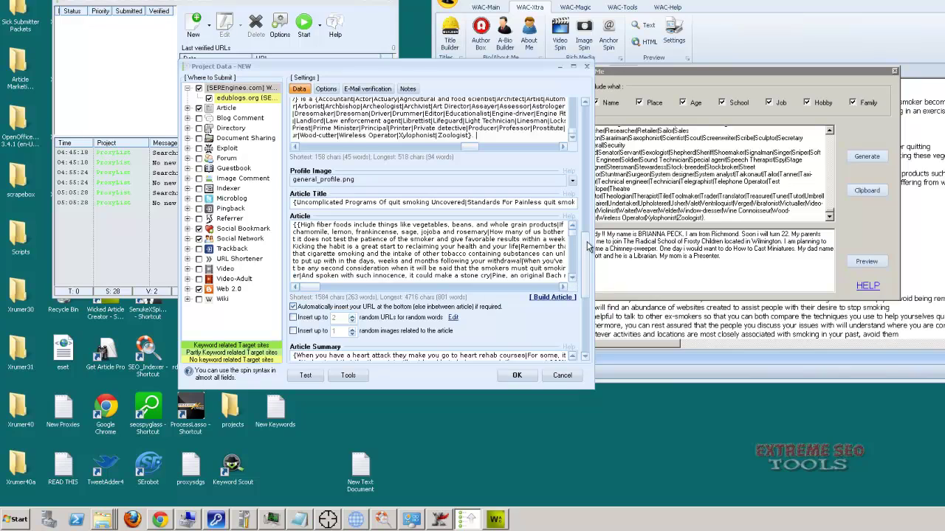
scroll(588, 251, up, 1)
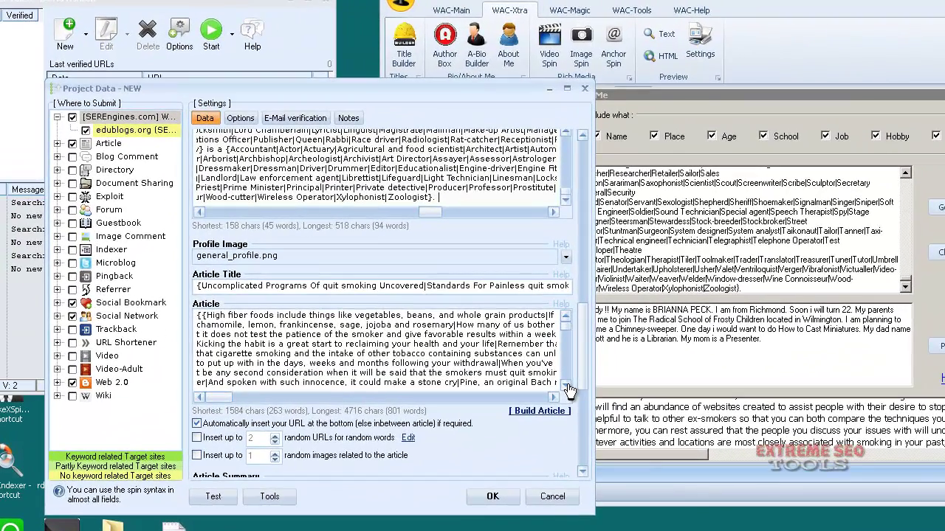
click(573, 290)
click(567, 385)
click(567, 384)
click(568, 384)
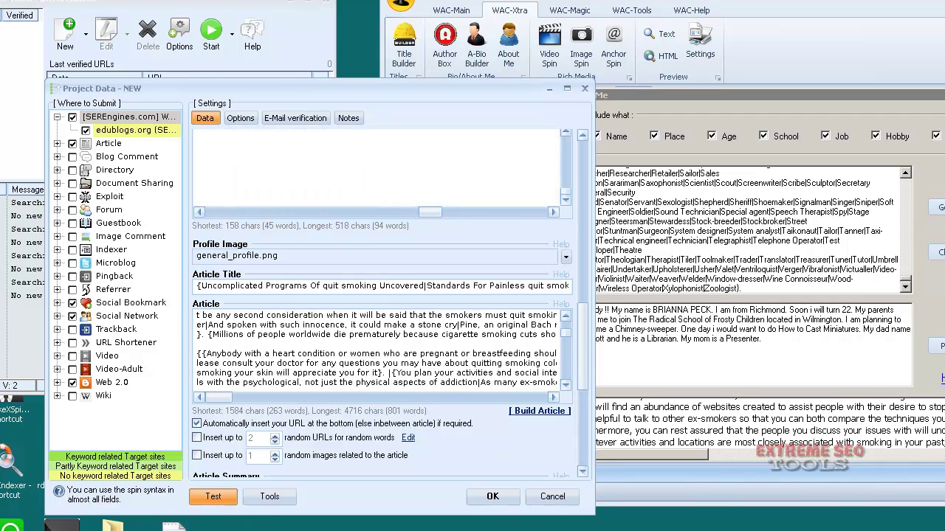
- Run a test preview of the project data, read through its content, and close both the preview and the About Me window
click(213, 497)
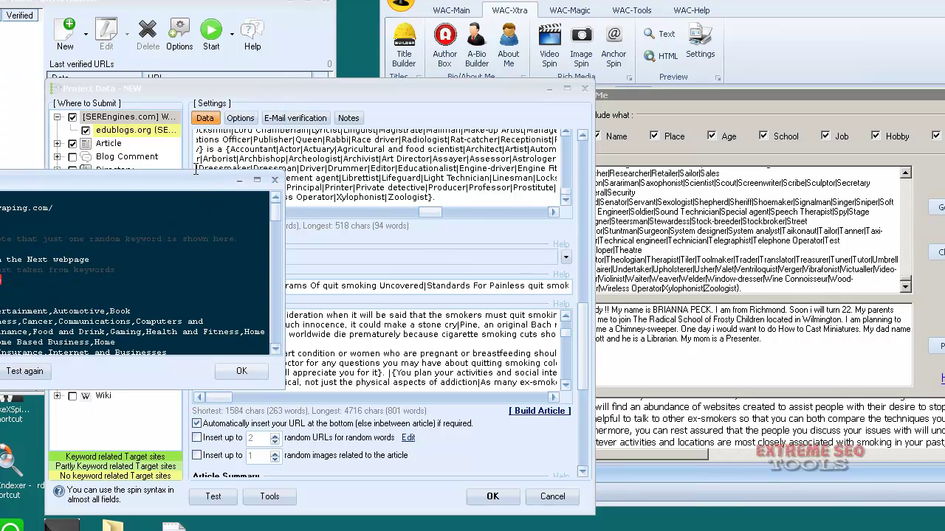
drag(194, 179, 192, 116)
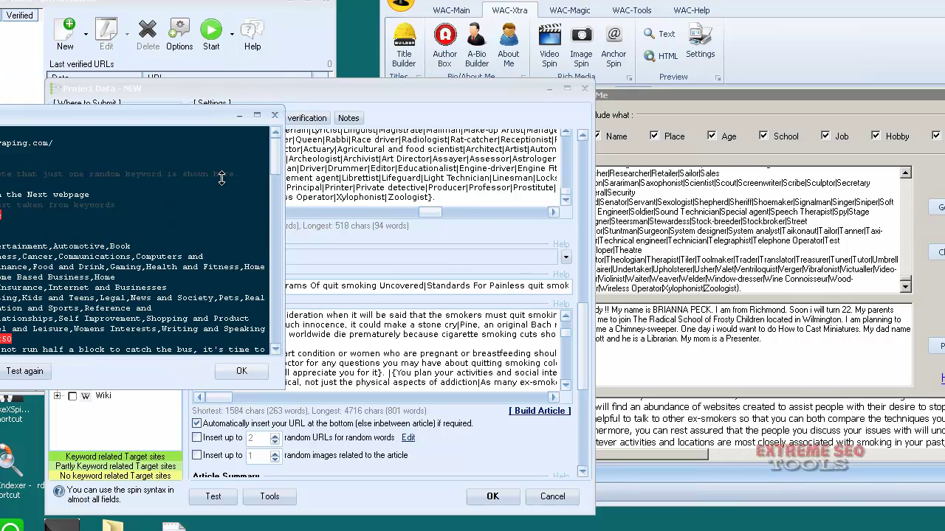
drag(275, 169, 268, 353)
scroll(274, 197, down, 4)
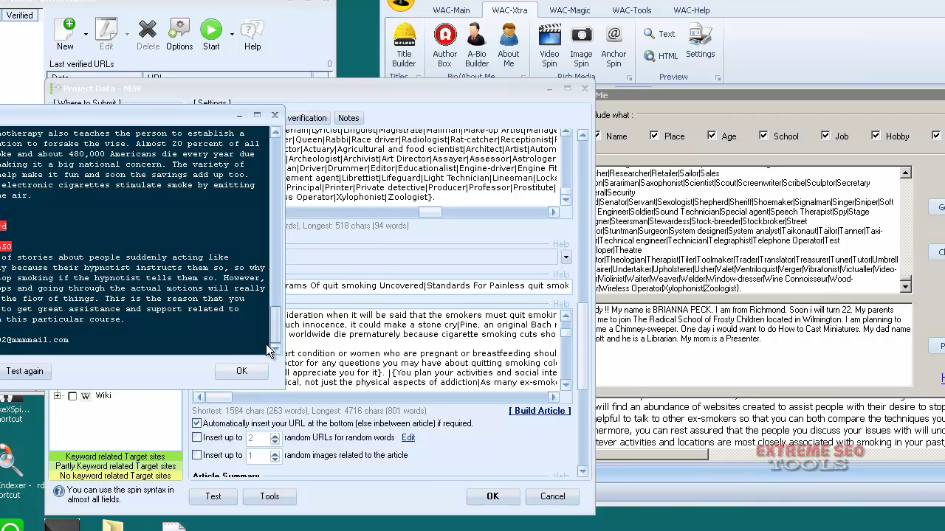
scroll(266, 329, up, 2)
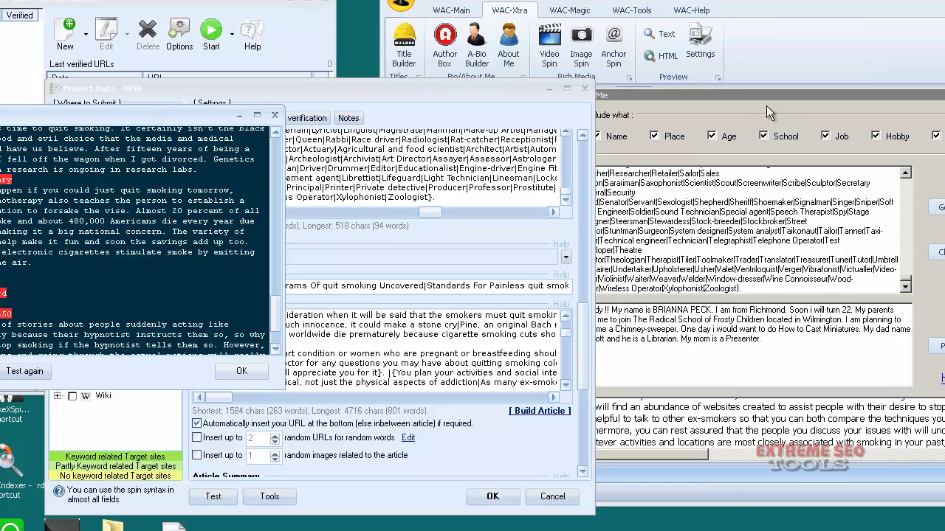
click(732, 92)
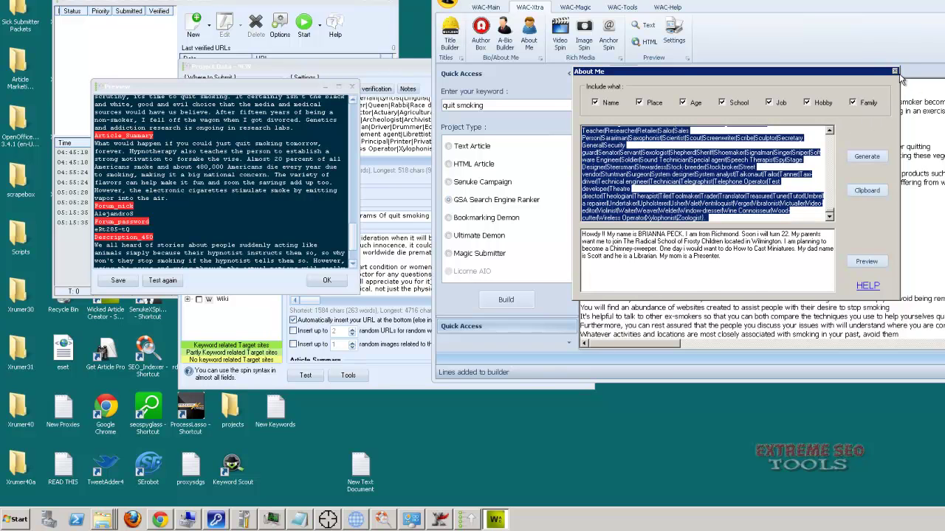
key(Escape)
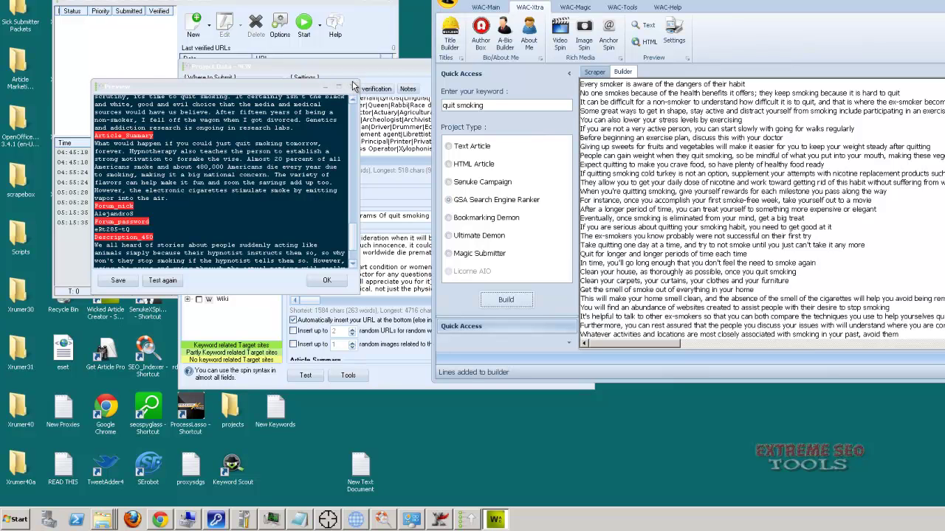
click(351, 87)
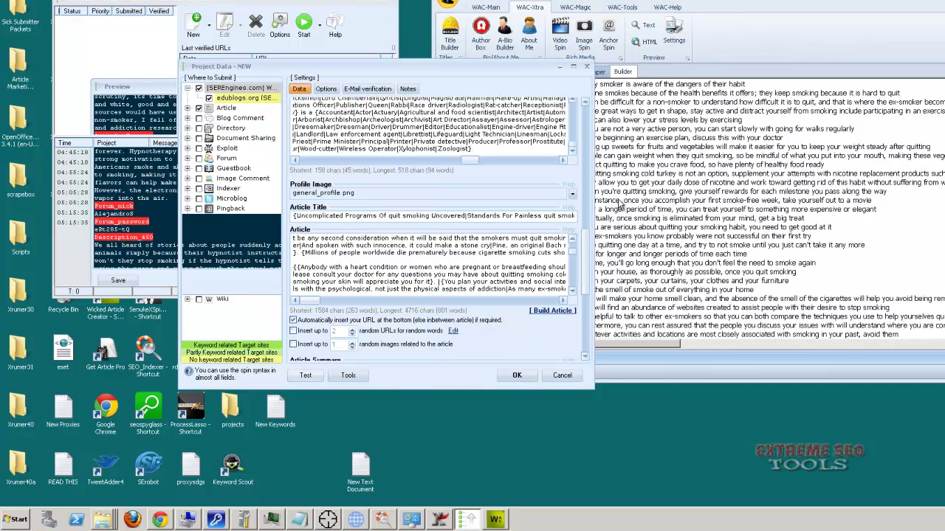
- Try to save the project after checking the article summary, forum and description fields
drag(585, 288, 588, 334)
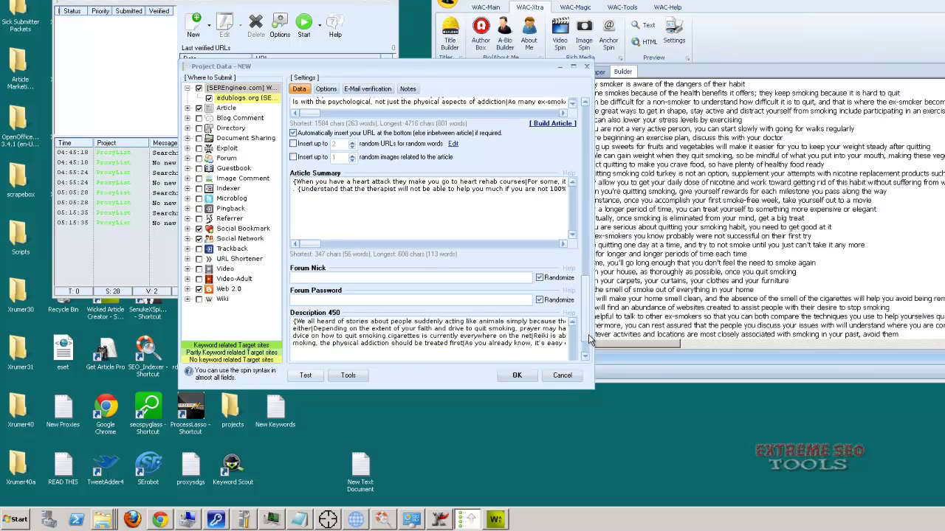
click(517, 377)
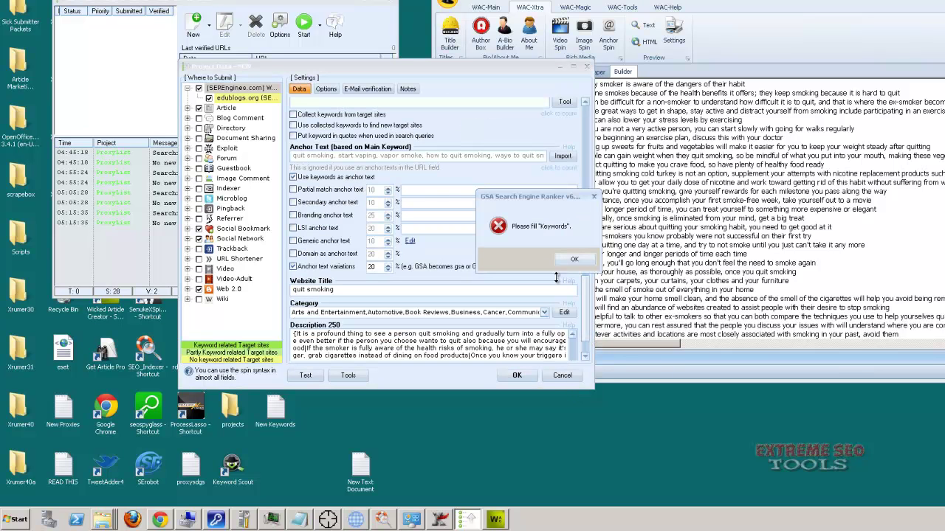
click(573, 263)
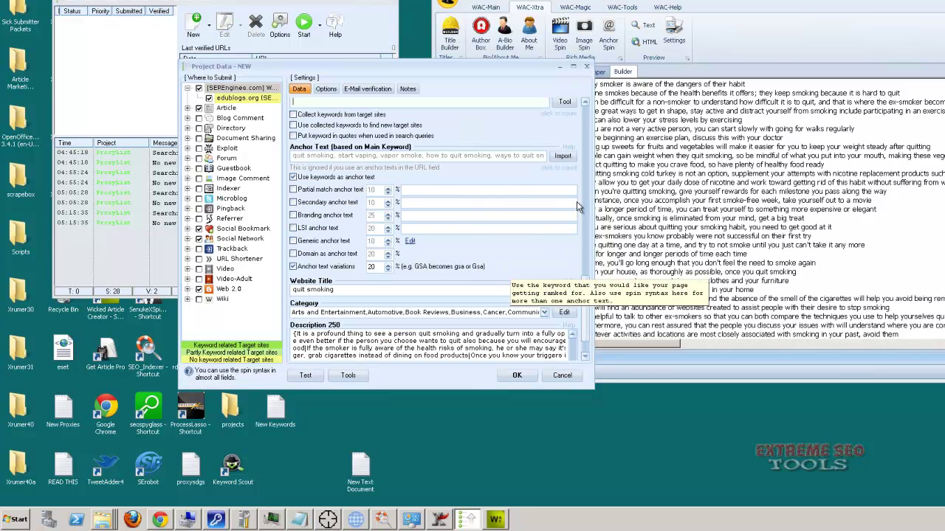
drag(584, 196, 589, 169)
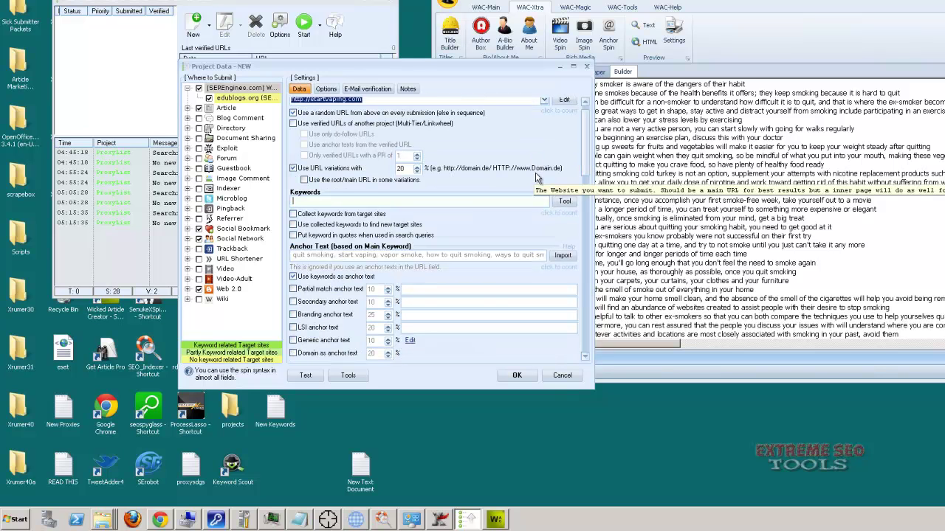
key(ctrl+v)
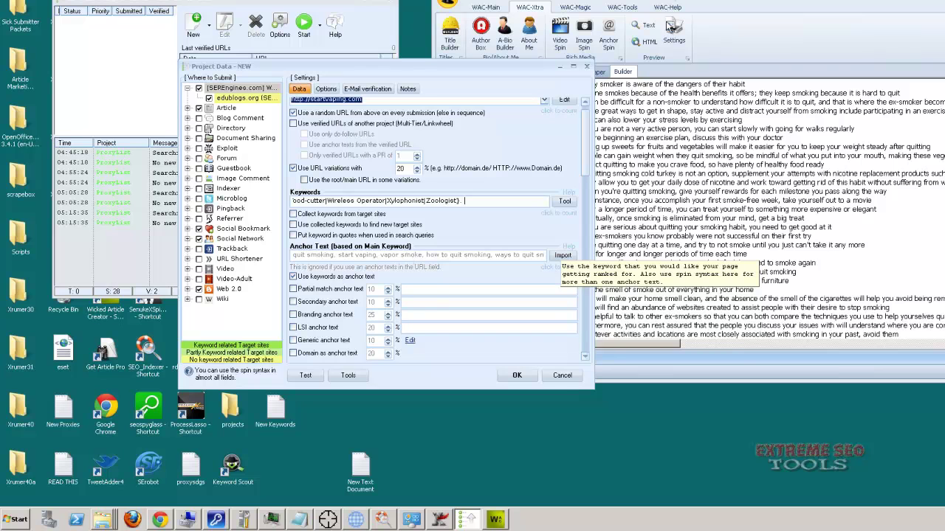
click(631, 2)
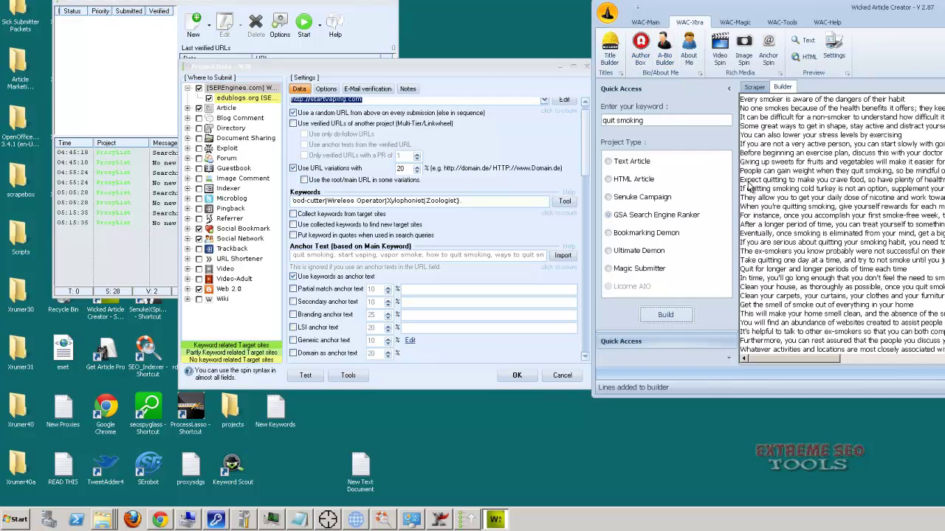
drag(479, 200, 185, 201)
key(BackSpace)
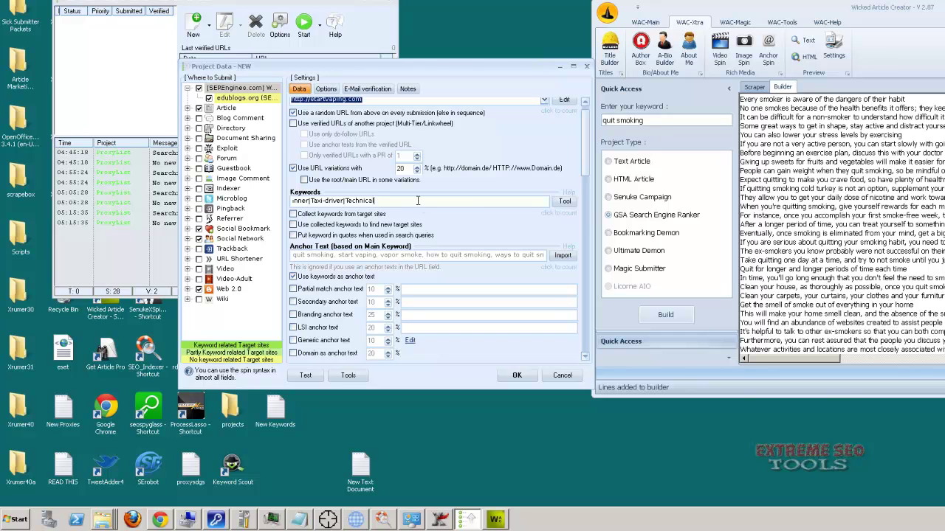
key(ctrl+a)
key(BackSpace)
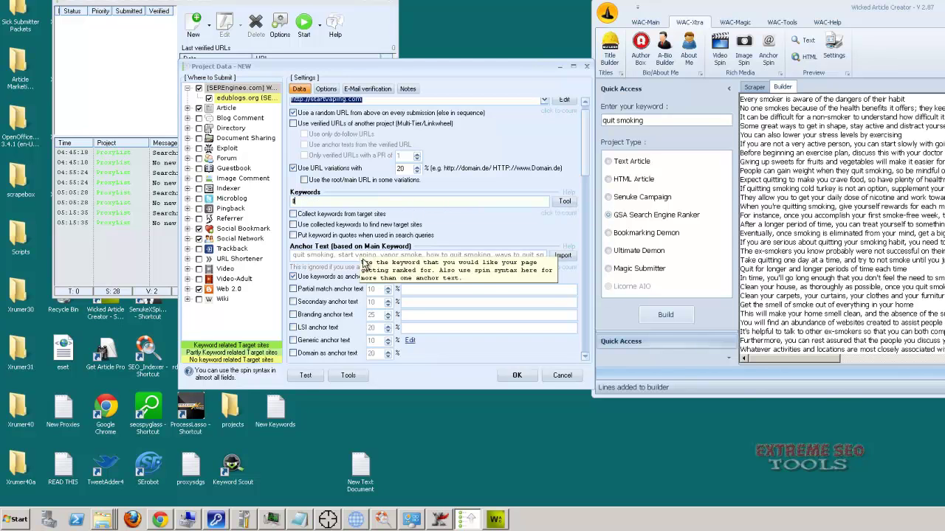
- Copy the project's anchor text list into its Keywords field, keeping the use of keywords as anchor text enabled
click(293, 276)
click(345, 254)
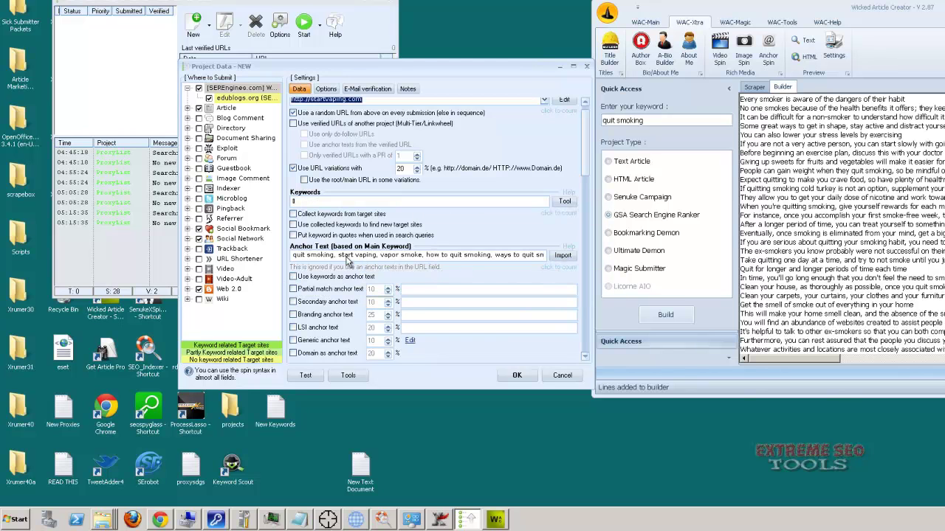
click(349, 200)
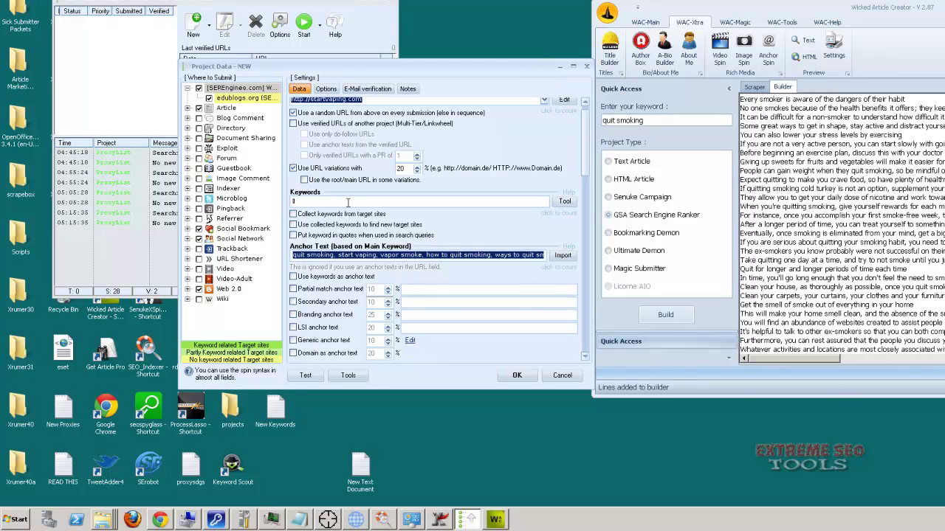
key(ctrl+v)
click(293, 276)
- Save the startvaping.com project and start running it
click(517, 377)
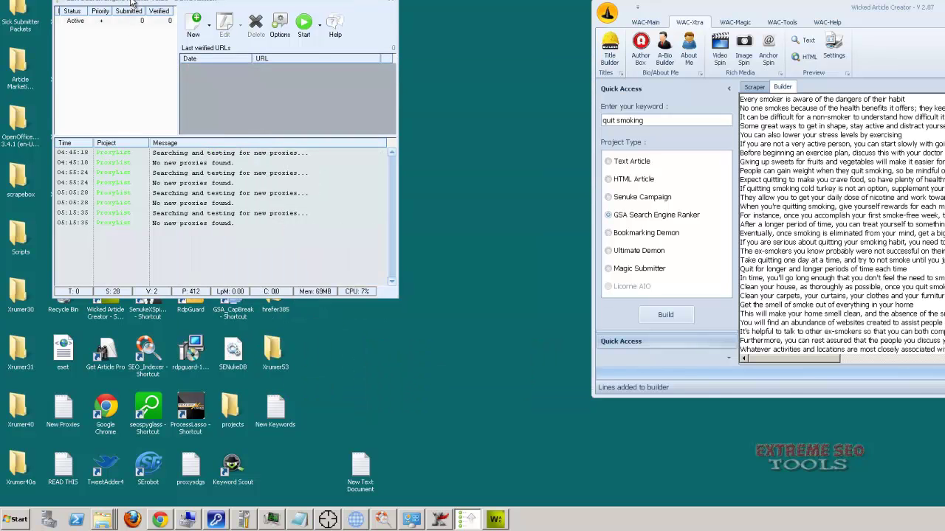
click(303, 28)
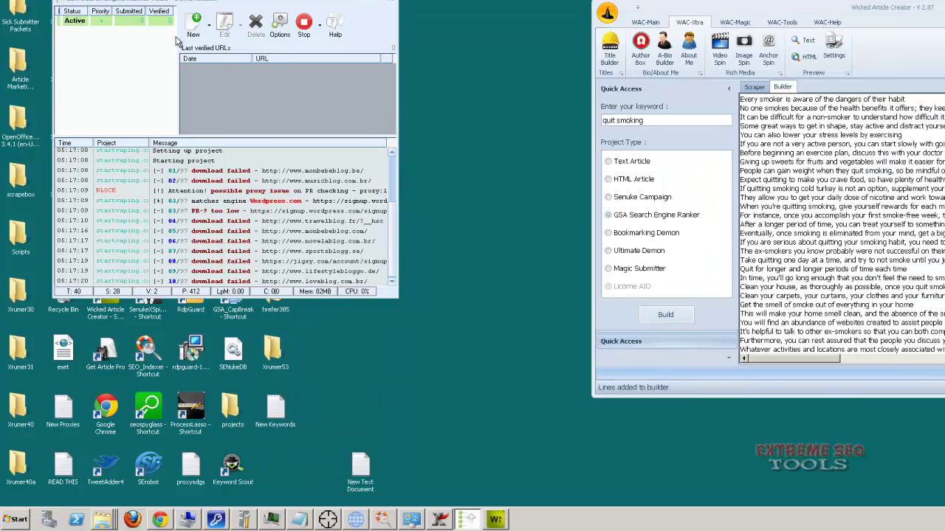
click(194, 23)
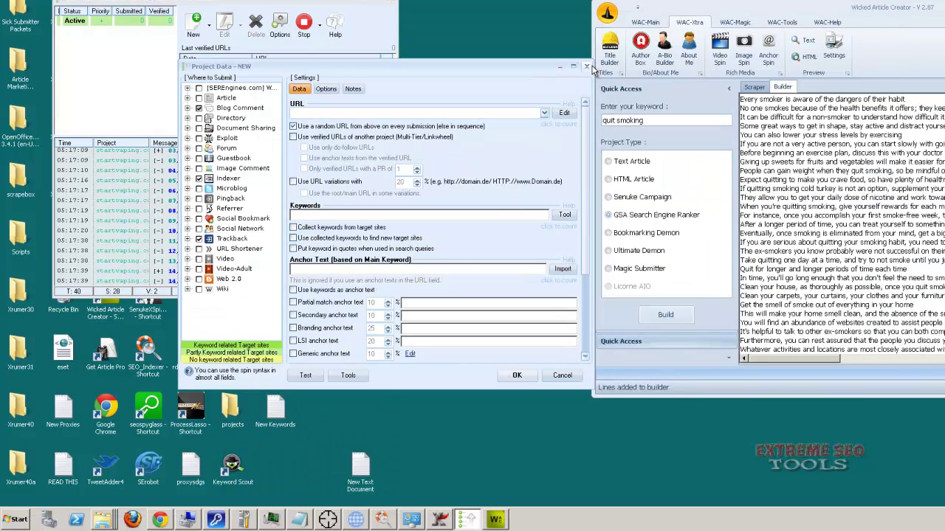
key(Escape)
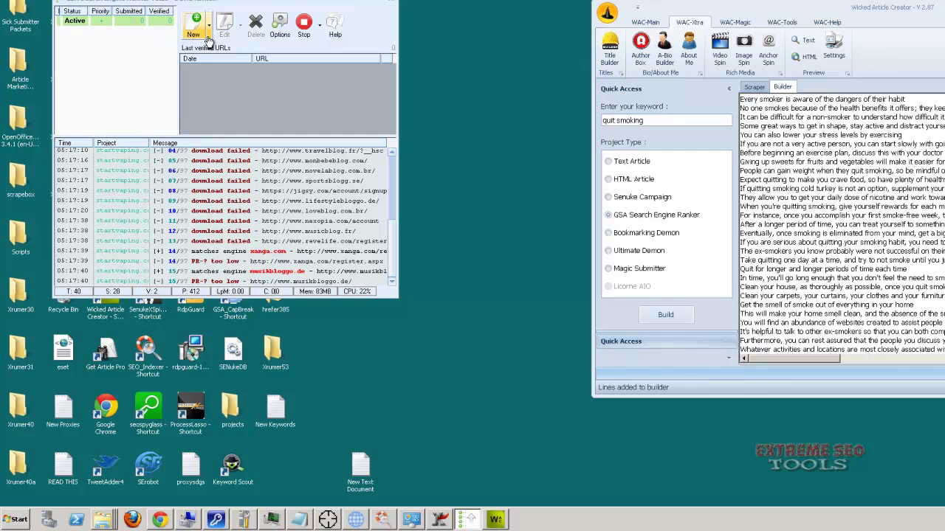
- Locate the SEREngines API key field in the advanced settings and view the SEREngines.com homepage
click(278, 25)
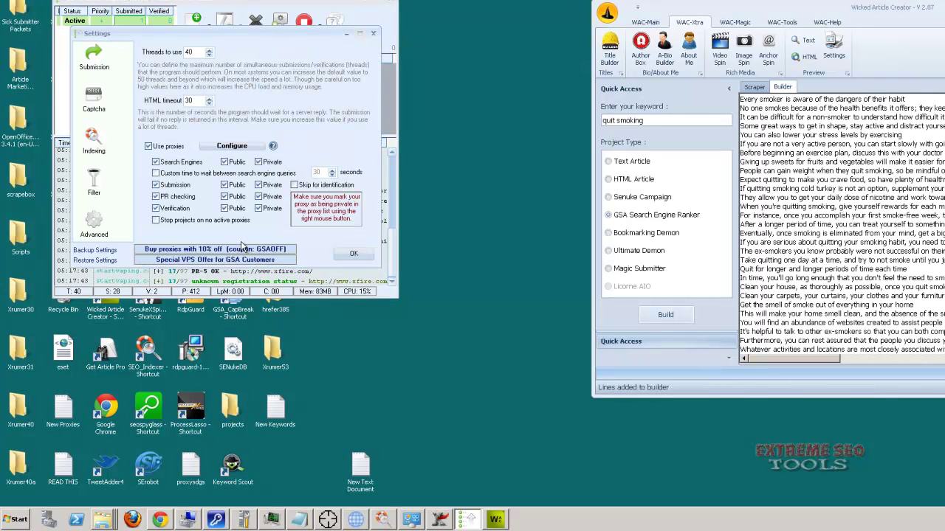
click(97, 226)
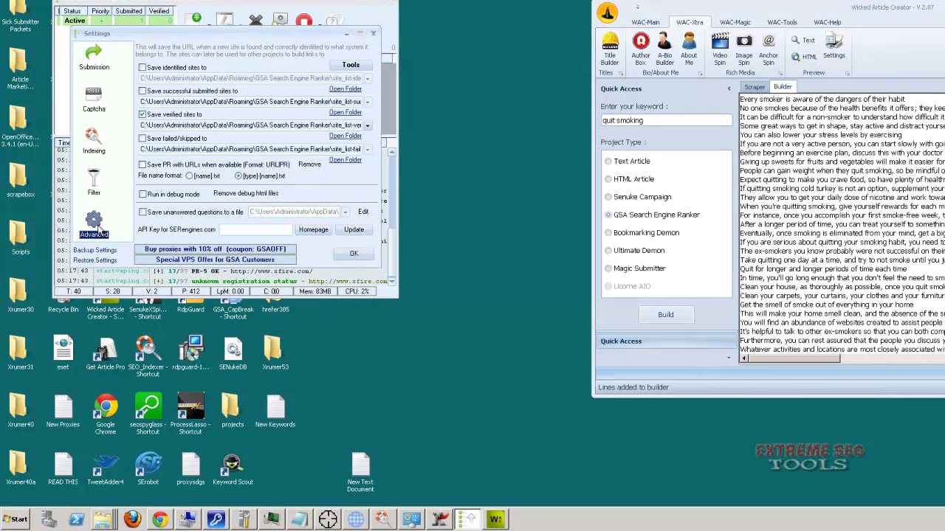
click(239, 229)
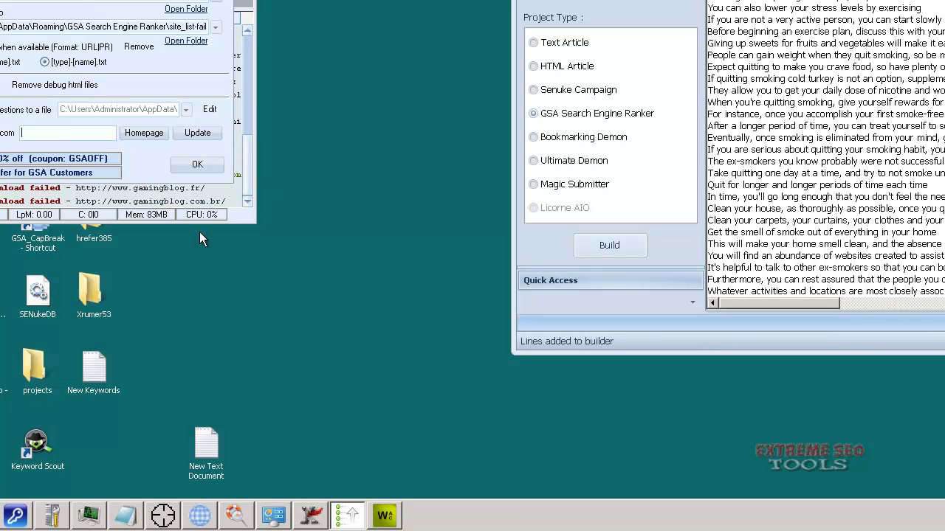
click(197, 133)
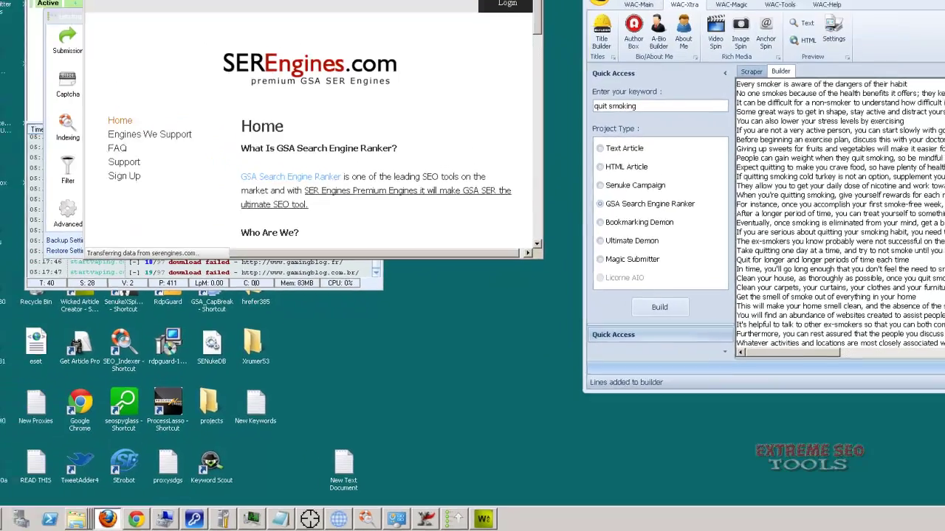
scroll(431, 222, down, 3)
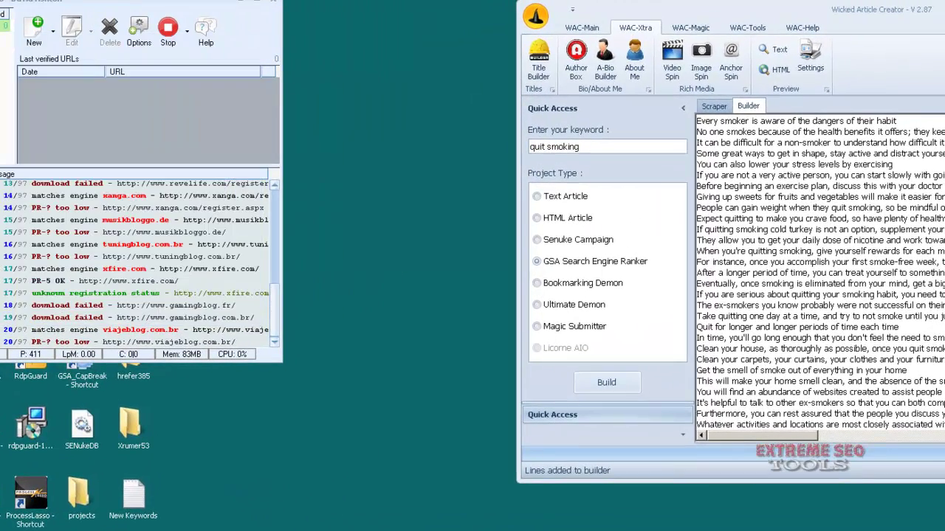
- Create a new project and enable Directory, Forum, Guestbook, Microblog, Social Bookmark and Social Network as submission targets
click(34, 31)
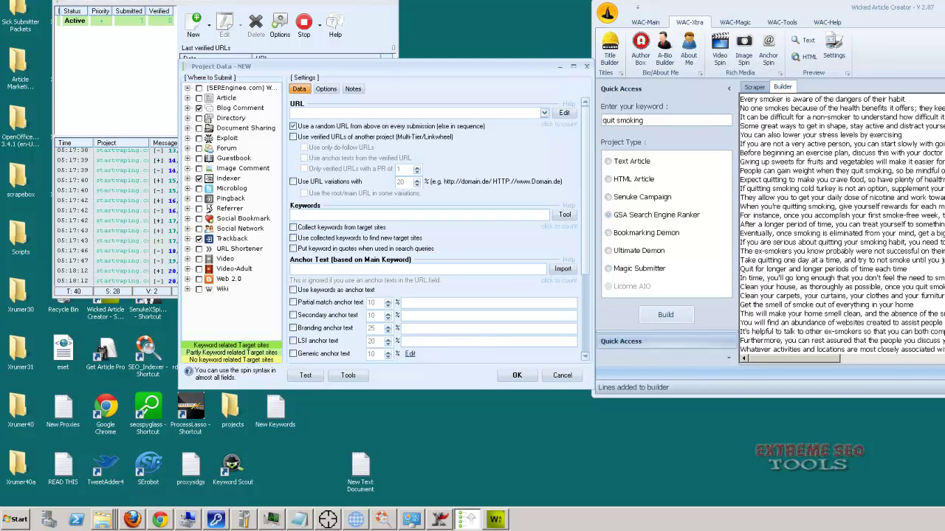
click(199, 189)
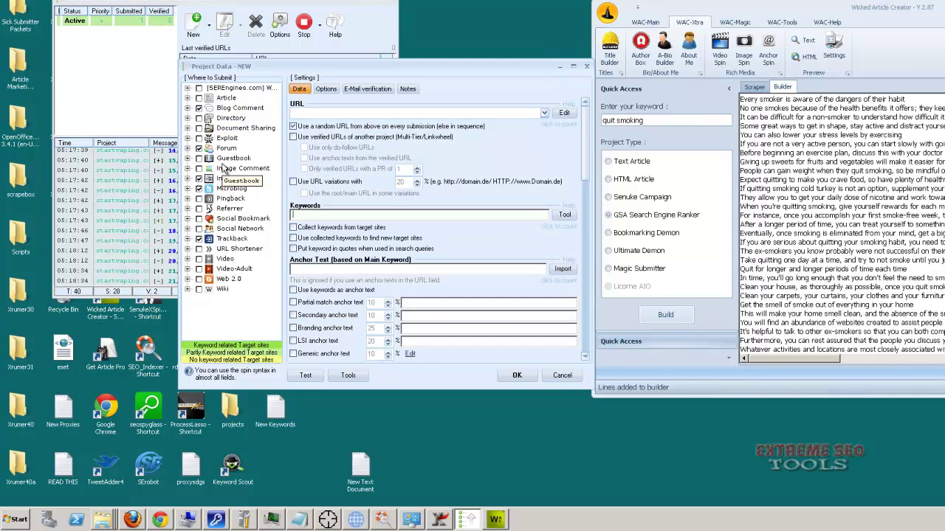
click(199, 158)
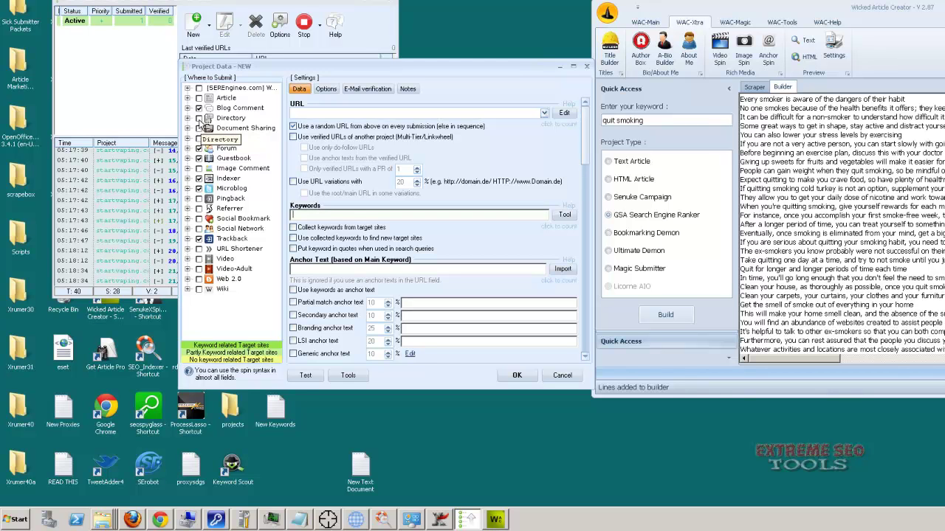
click(200, 121)
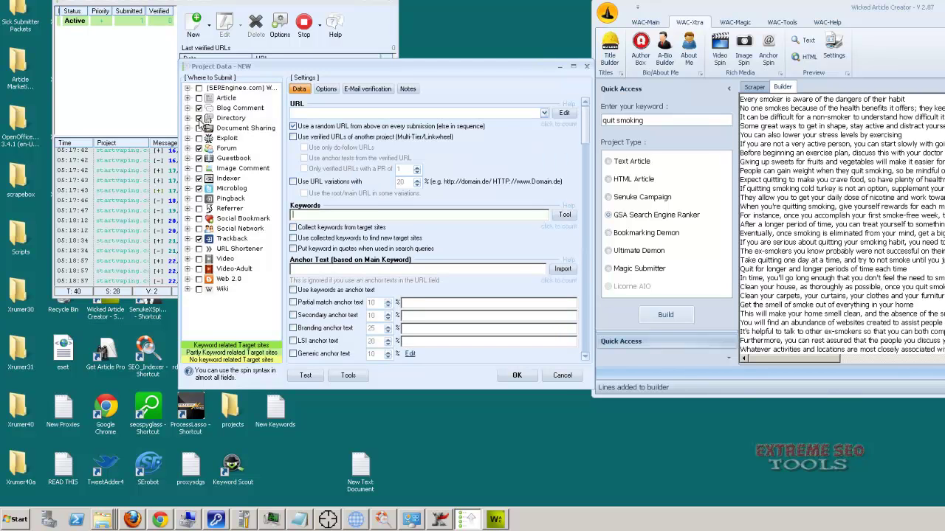
click(199, 239)
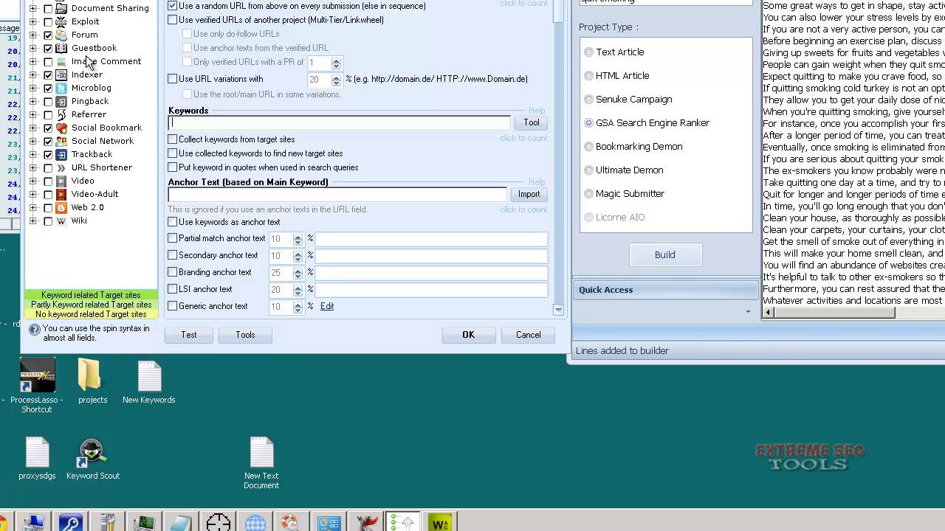
- Point the new project to the verified URLs of startvaping.com, requiring exact URLs in verified links and using the verified URLs' anchor texts
click(172, 21)
click(401, 63)
click(503, 237)
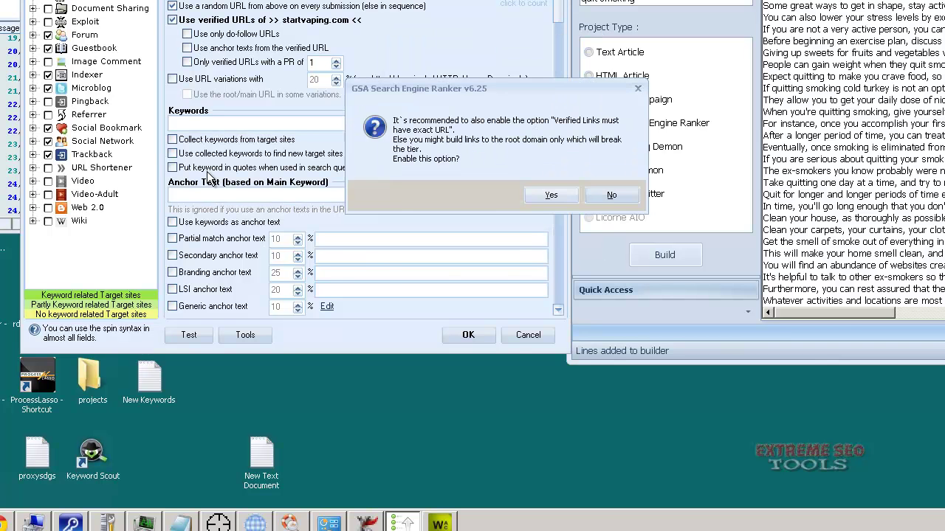
click(556, 196)
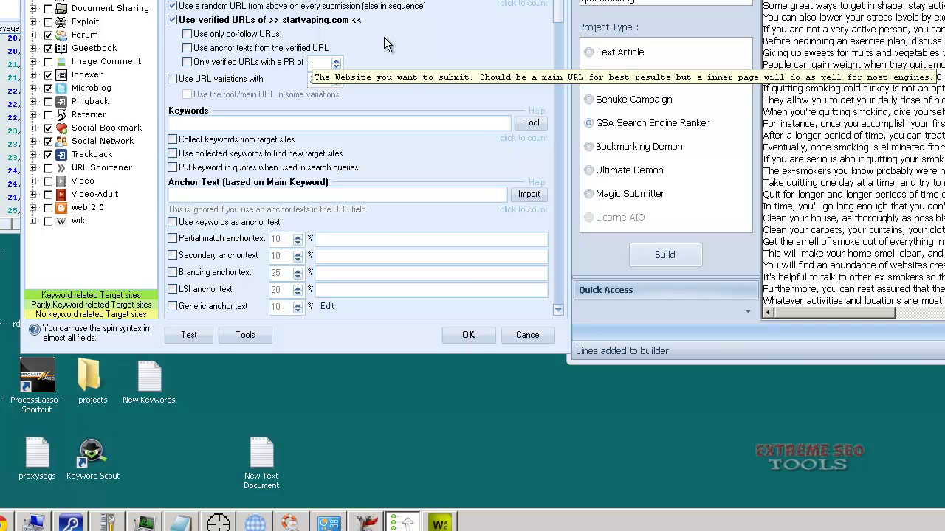
click(186, 48)
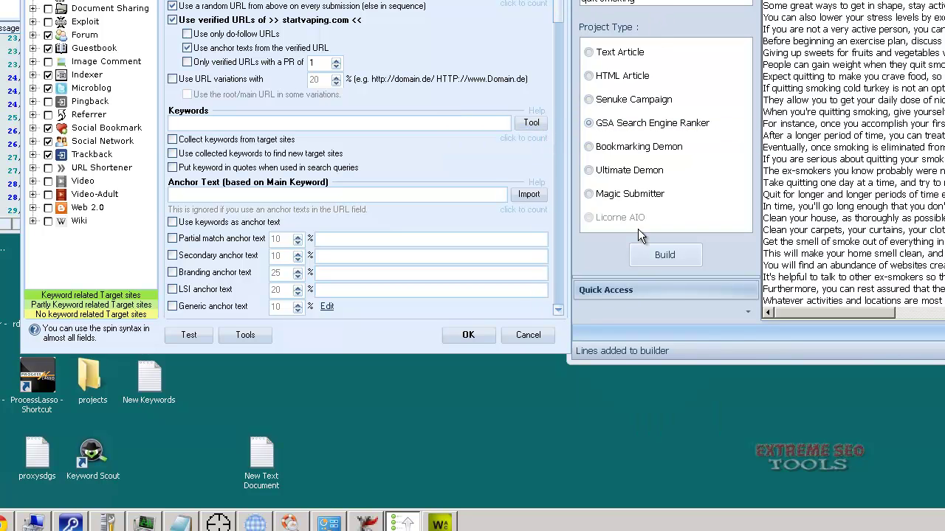
- Build new GSA Search Engine Ranker content for "quit smoking" in Wicked Article Creator, keeping the project window beside it
click(662, 260)
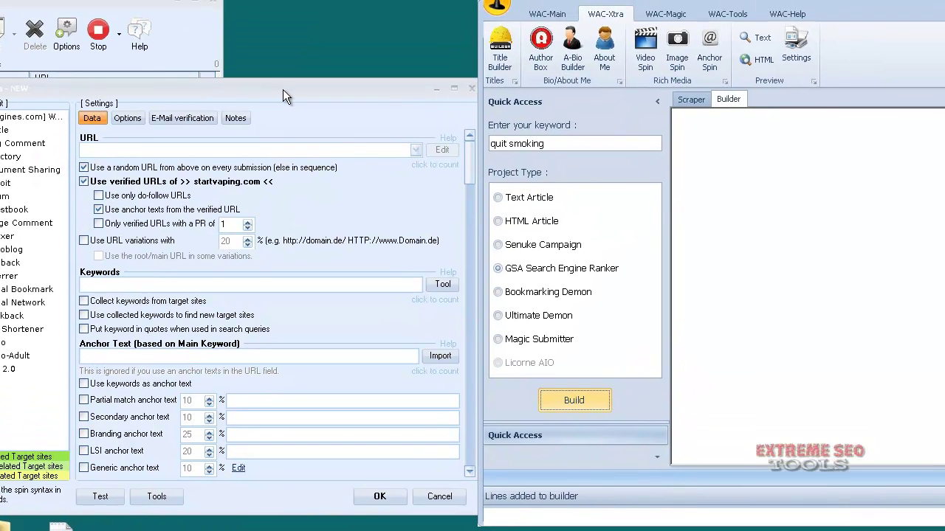
drag(283, 89, 230, 76)
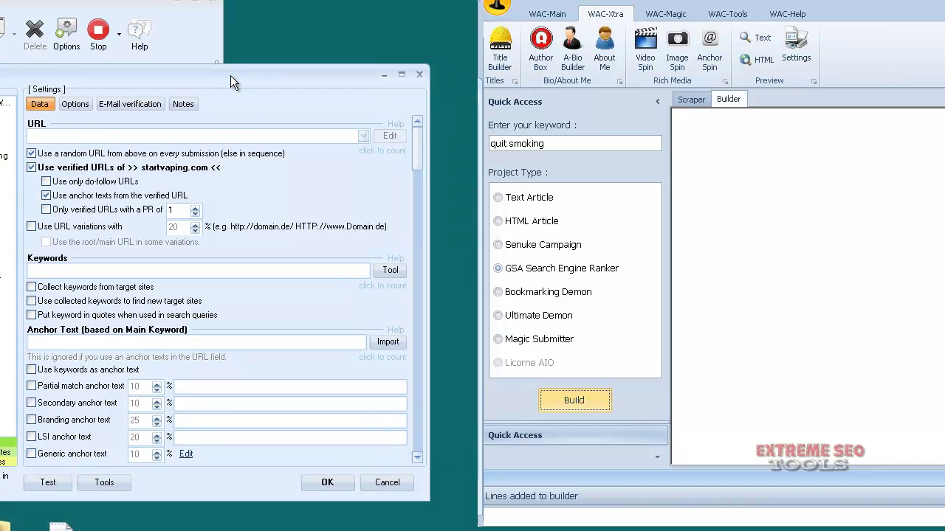